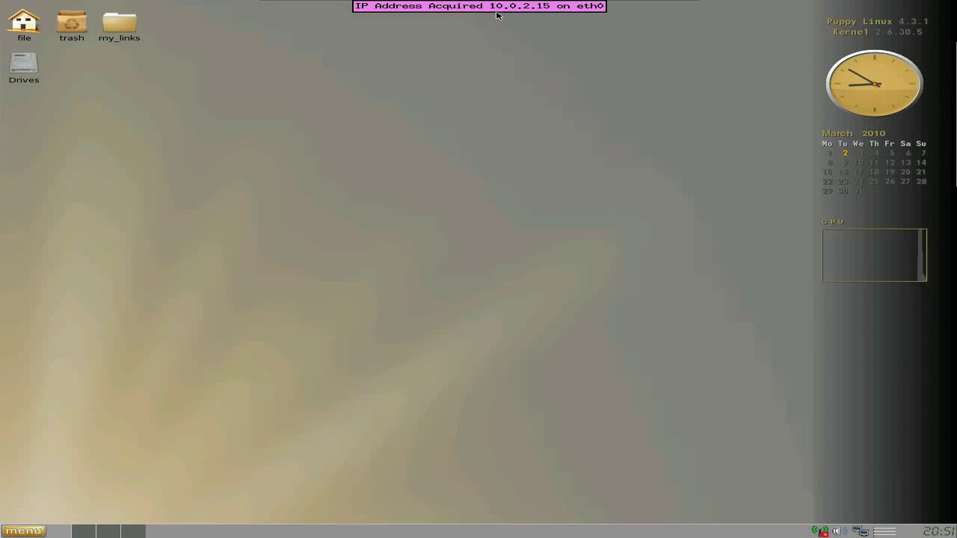
# Dismiss the IP address notice and switch the desktop colour theme to blue.
pyautogui.click(498, 10)
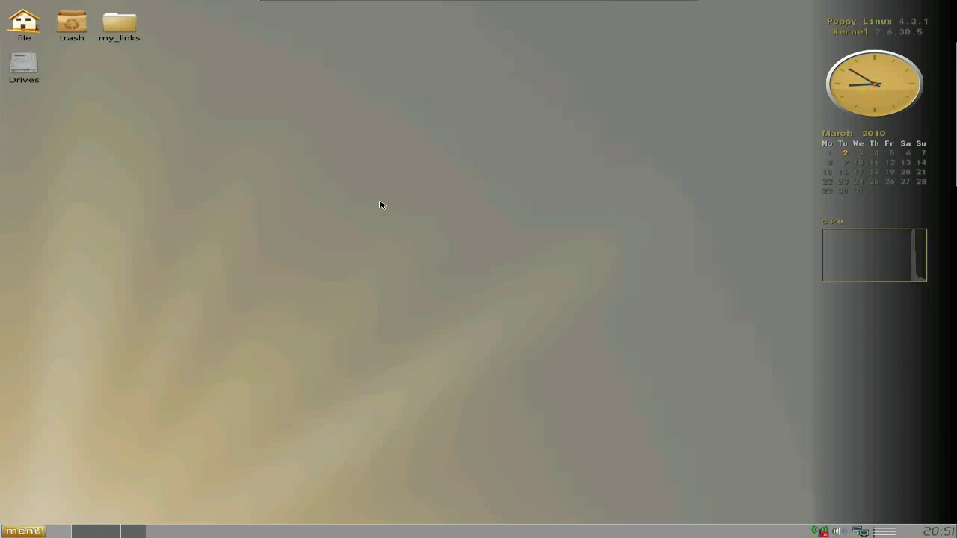
pyautogui.moveTo(442, 3)
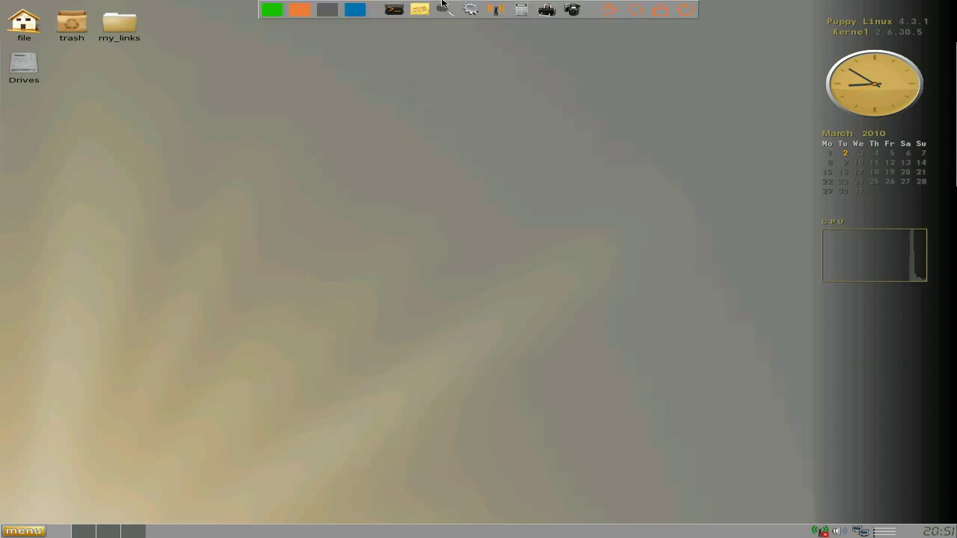
pyautogui.click(351, 10)
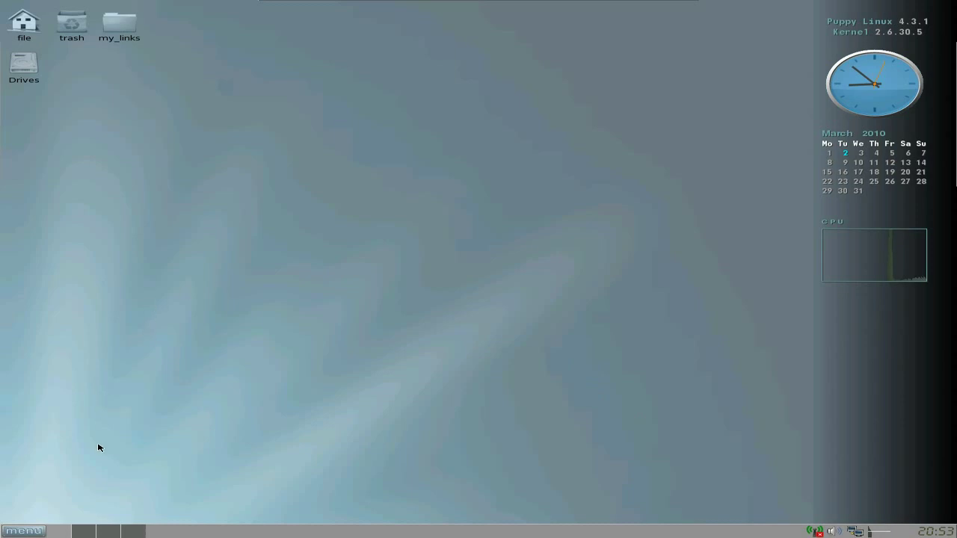
# Open Puppy Control Center and view its System, Desktop and Screen settings.
pyautogui.click(25, 532)
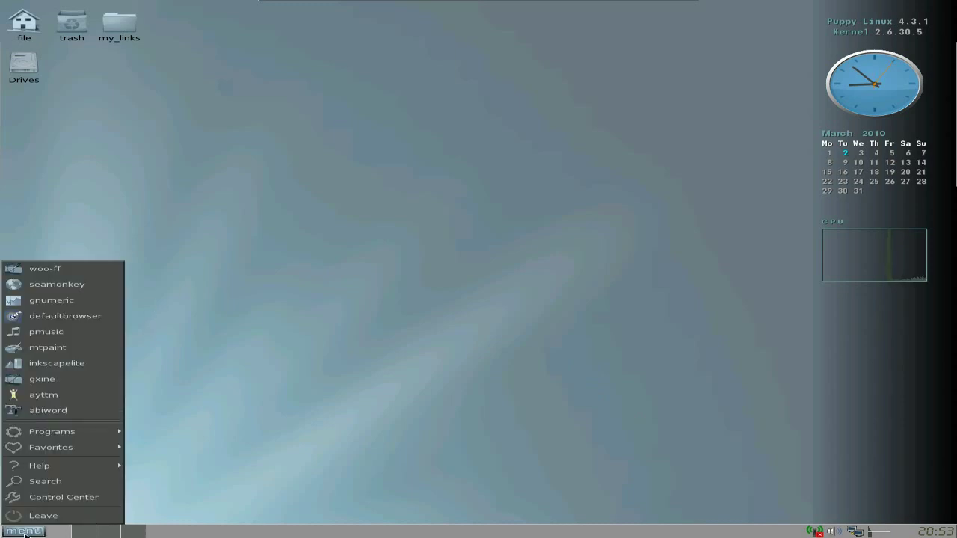
pyautogui.click(54, 500)
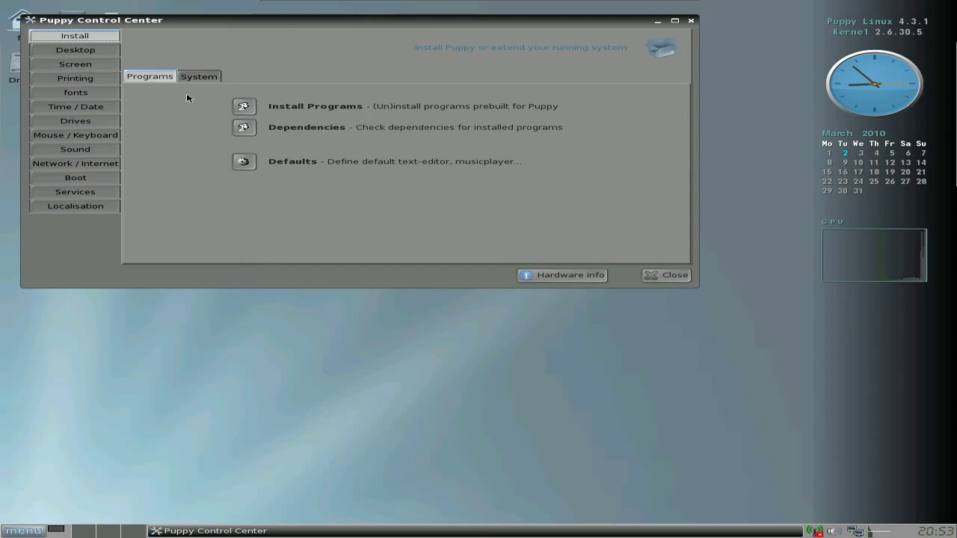
pyautogui.click(205, 81)
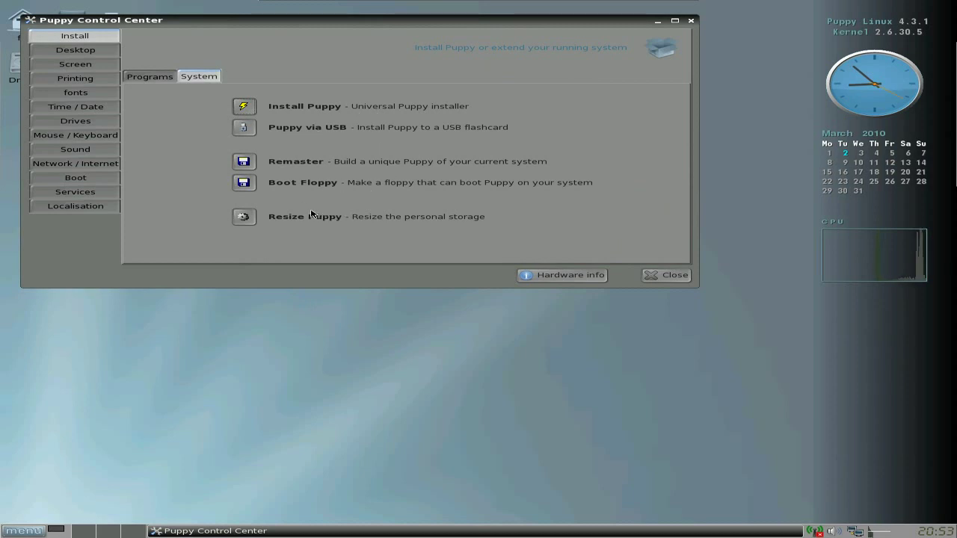
pyautogui.click(82, 52)
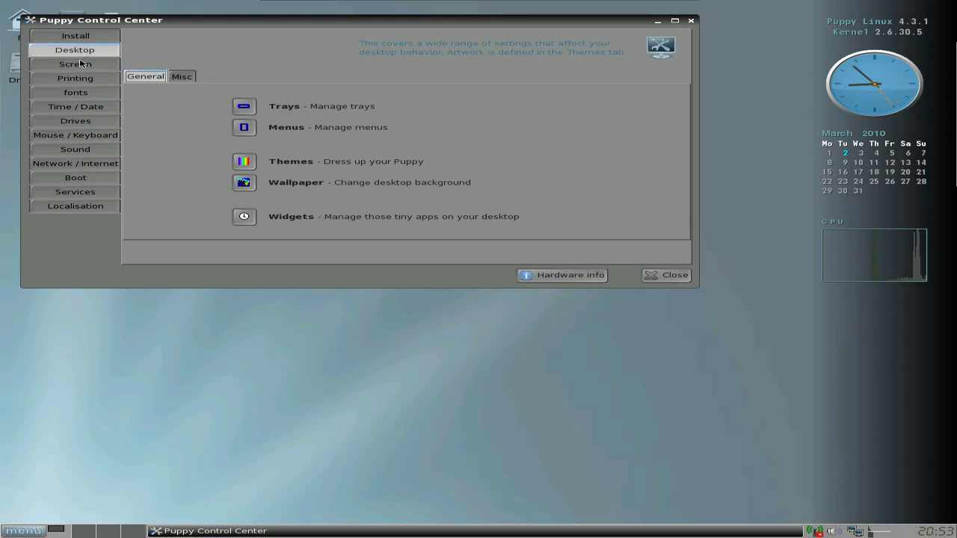
pyautogui.click(81, 70)
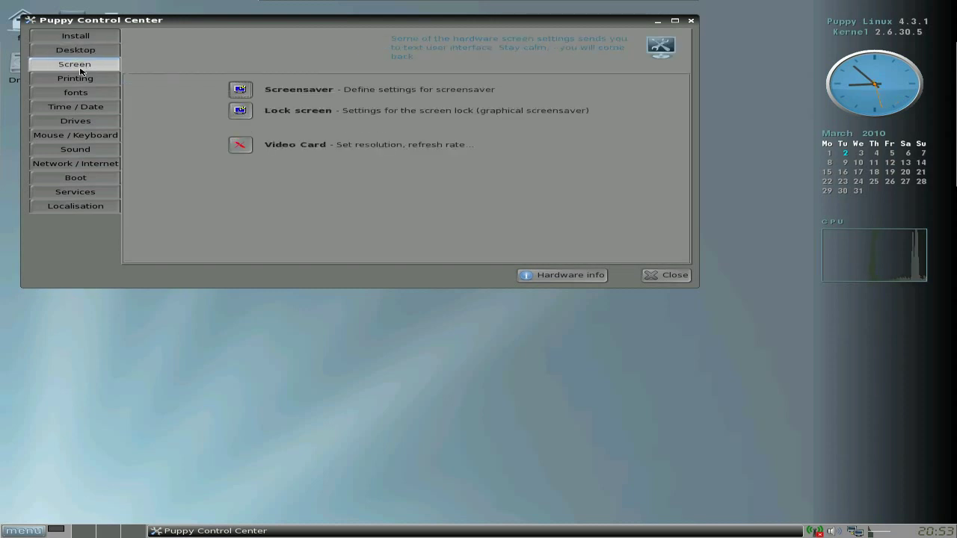
# Browse the Printing, Fonts, Time/Date, Mouse/Keyboard, Sound, Network/Internet and Boot categories.
pyautogui.click(84, 80)
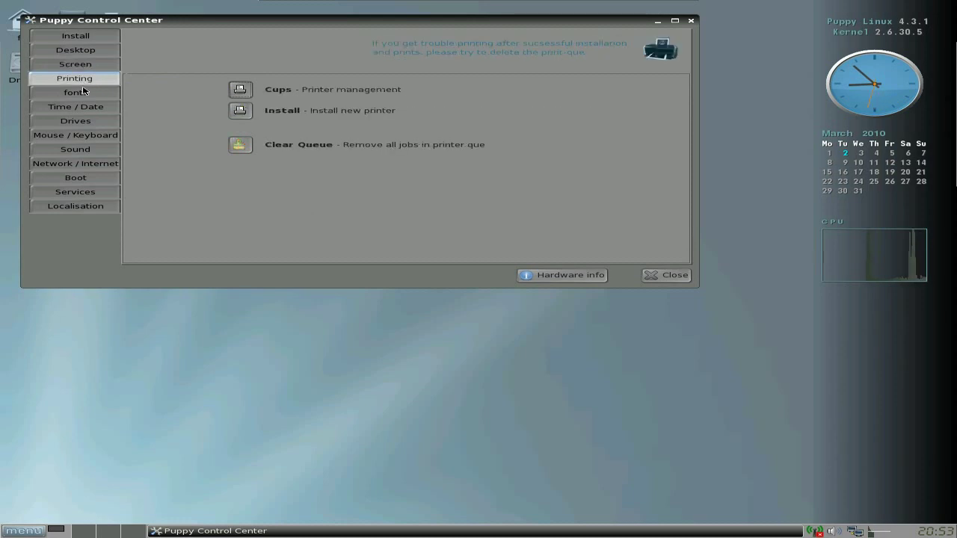
pyautogui.click(82, 93)
pyautogui.click(80, 109)
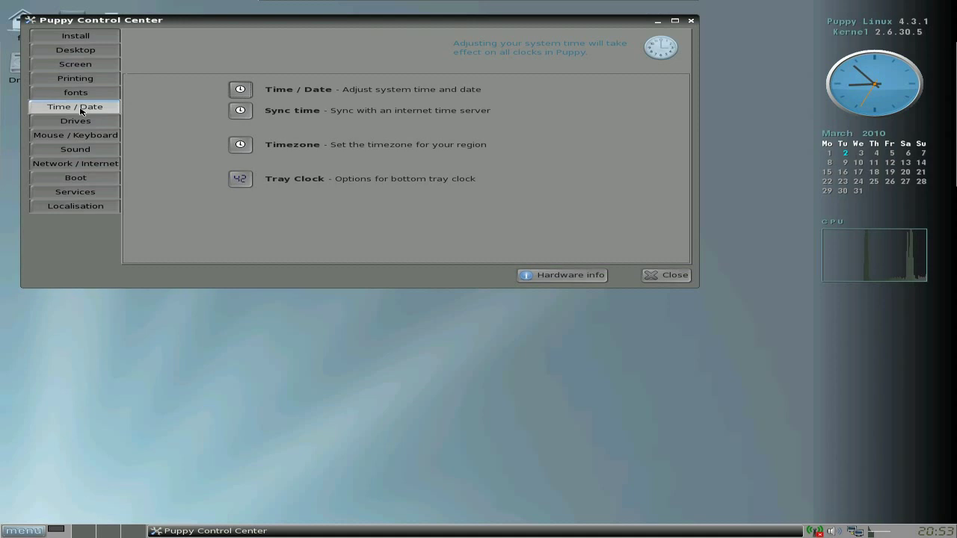
pyautogui.click(75, 137)
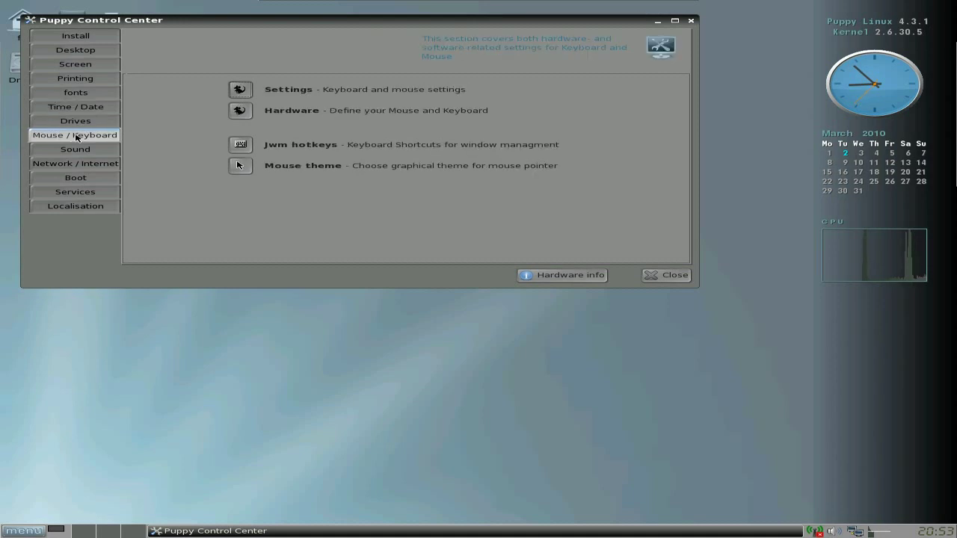
pyautogui.click(72, 151)
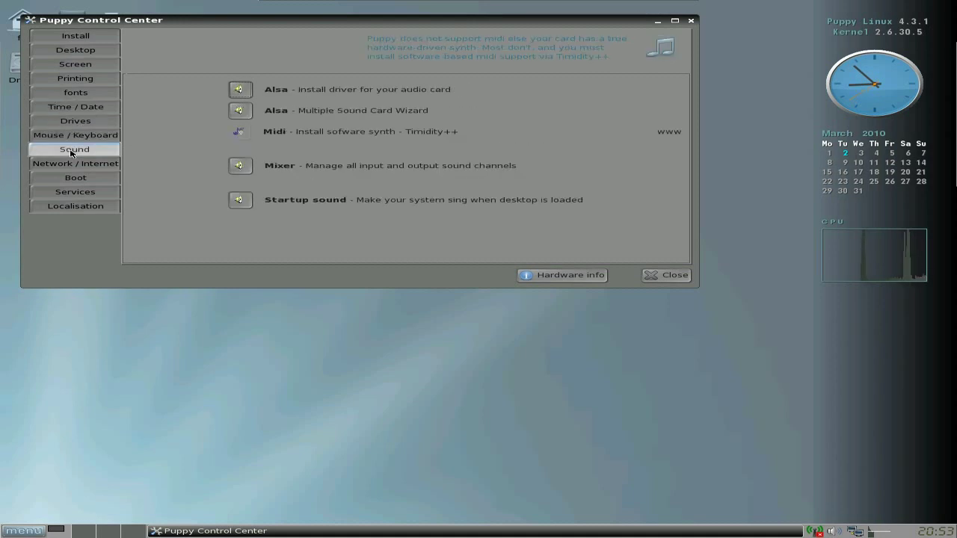
pyautogui.click(75, 167)
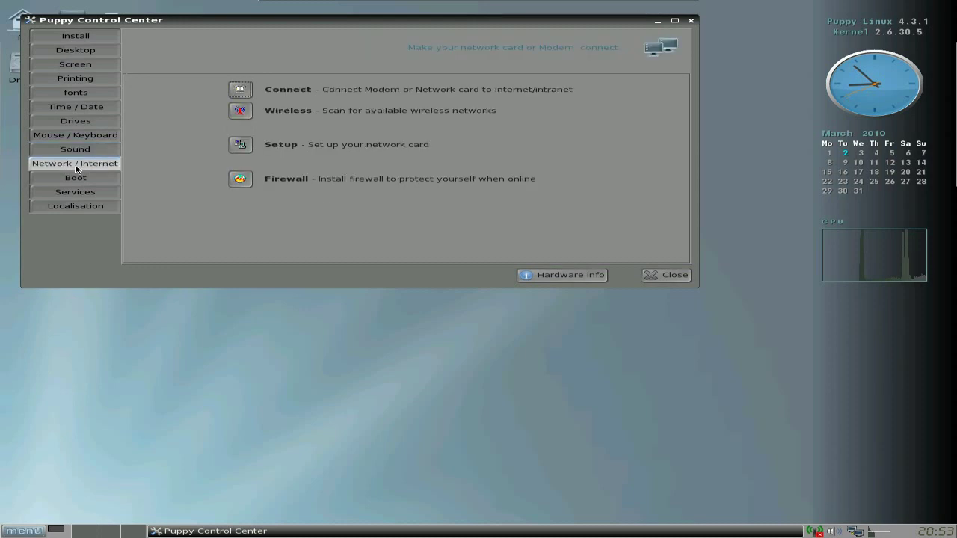
pyautogui.click(77, 179)
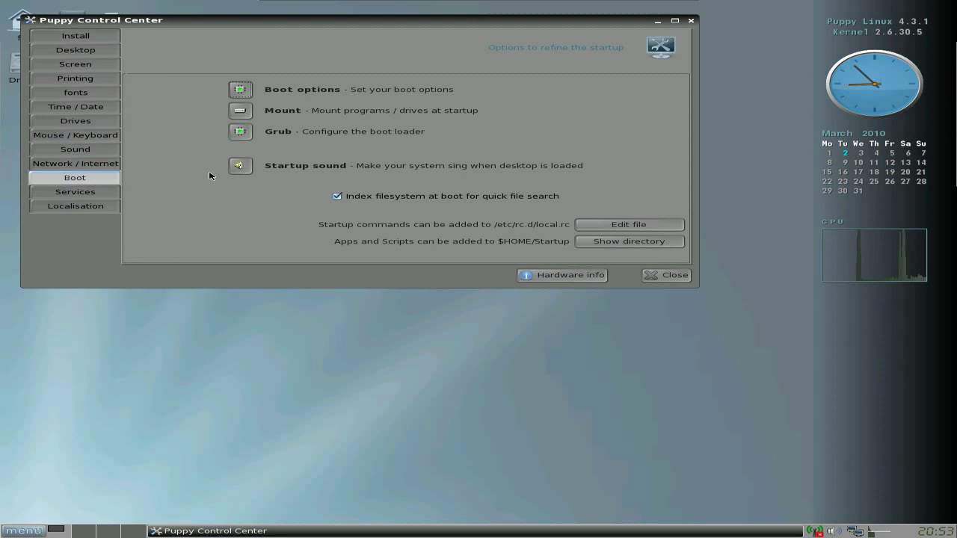
# Open GRUB config and cancel it, view Services and Localisation, then close Control Center.
pyautogui.click(242, 133)
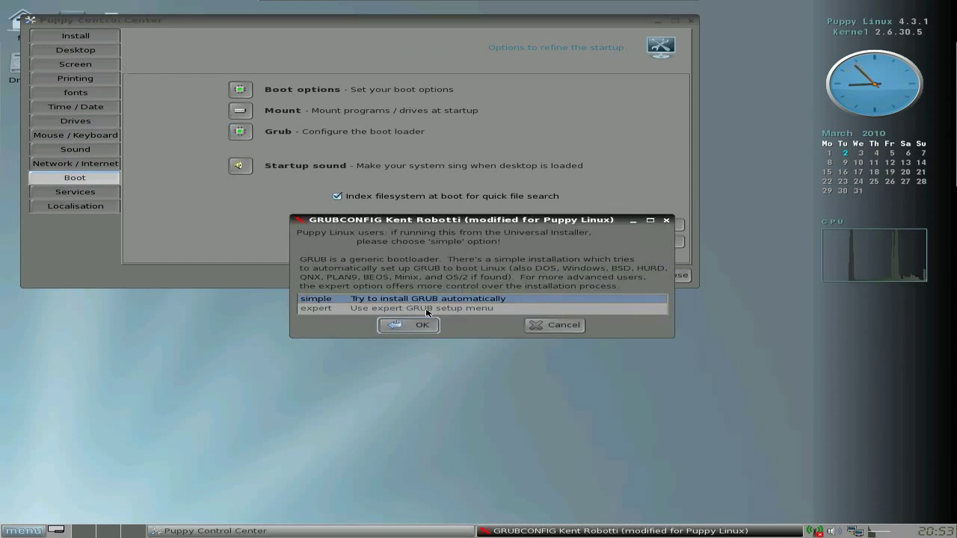
pyautogui.click(554, 324)
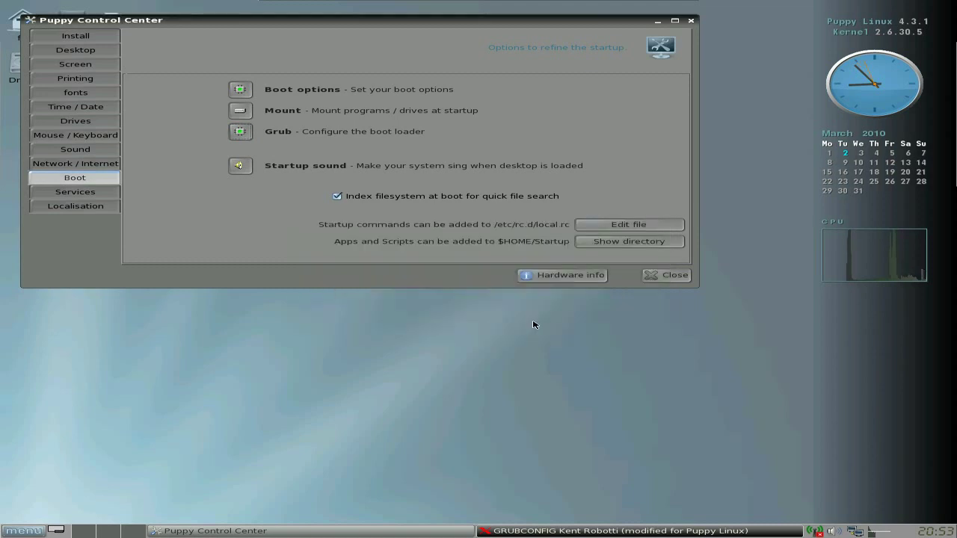
pyautogui.click(86, 197)
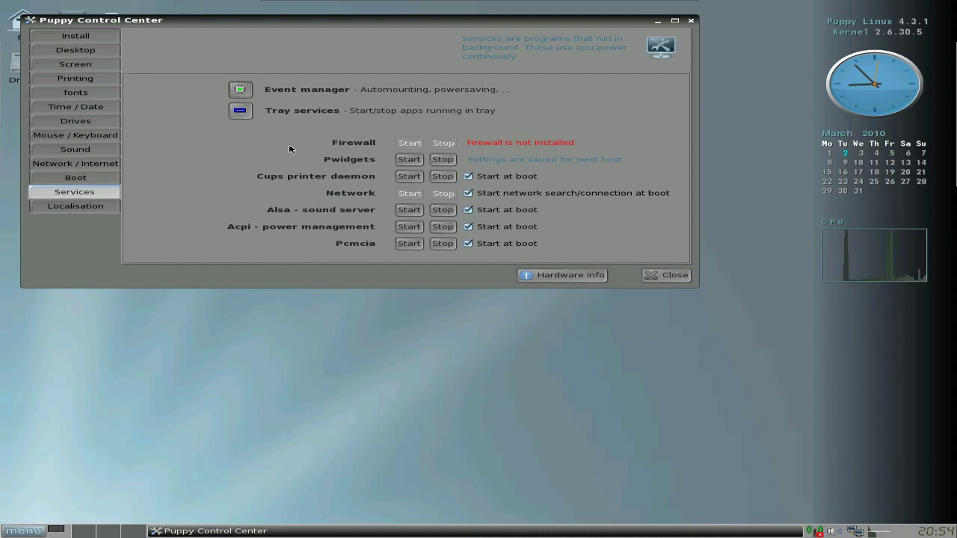
pyautogui.click(103, 212)
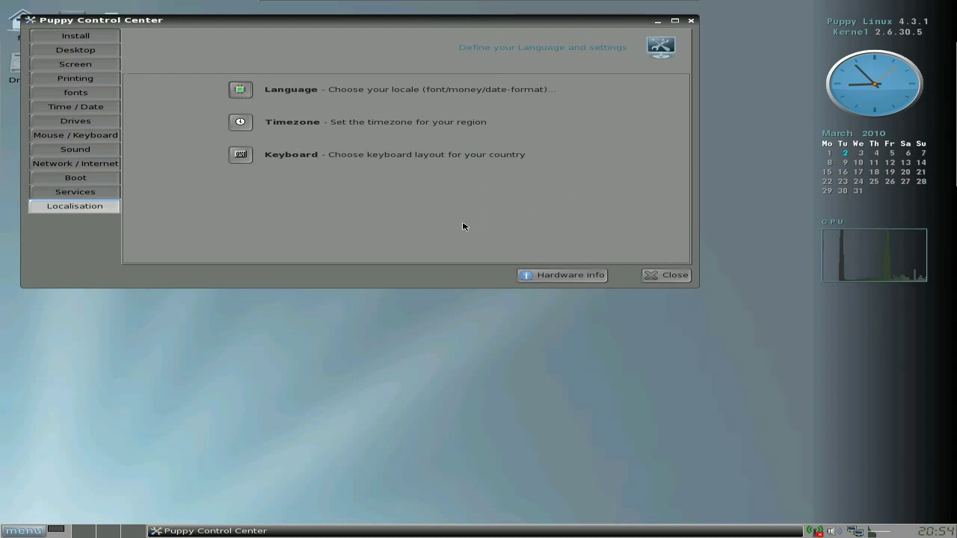
pyautogui.click(690, 23)
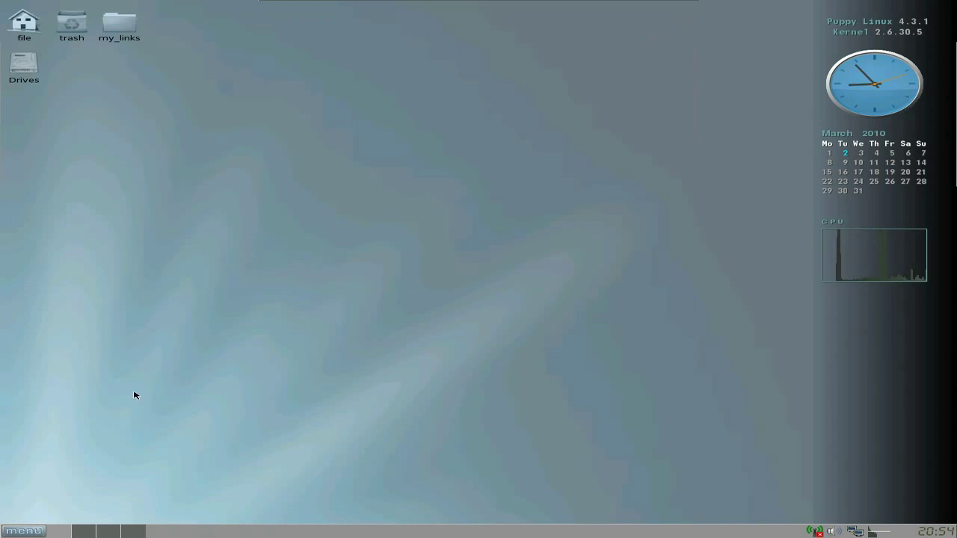
# Launch SeaMonkey and search Google for 'puppy linux' using the suggestion for 'puppy'.
pyautogui.click(24, 531)
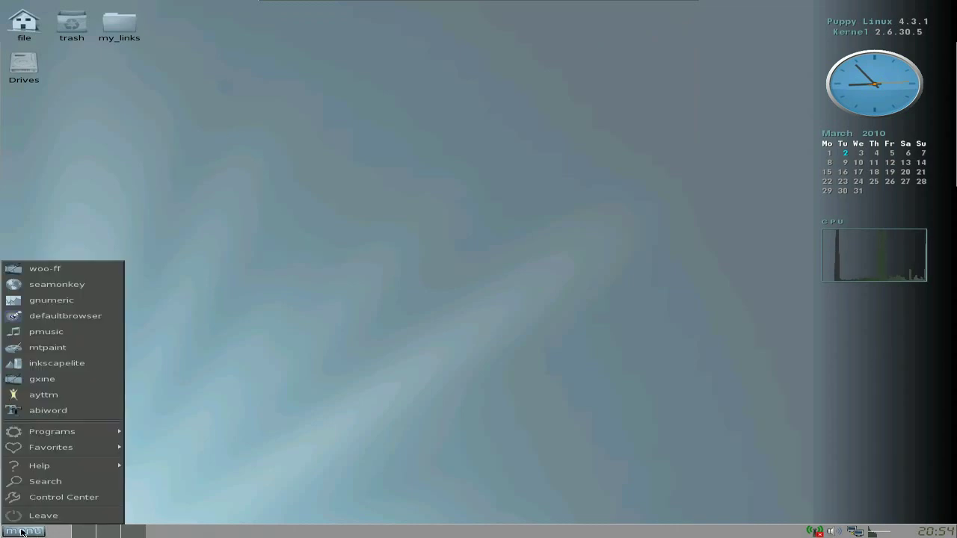
pyautogui.click(57, 286)
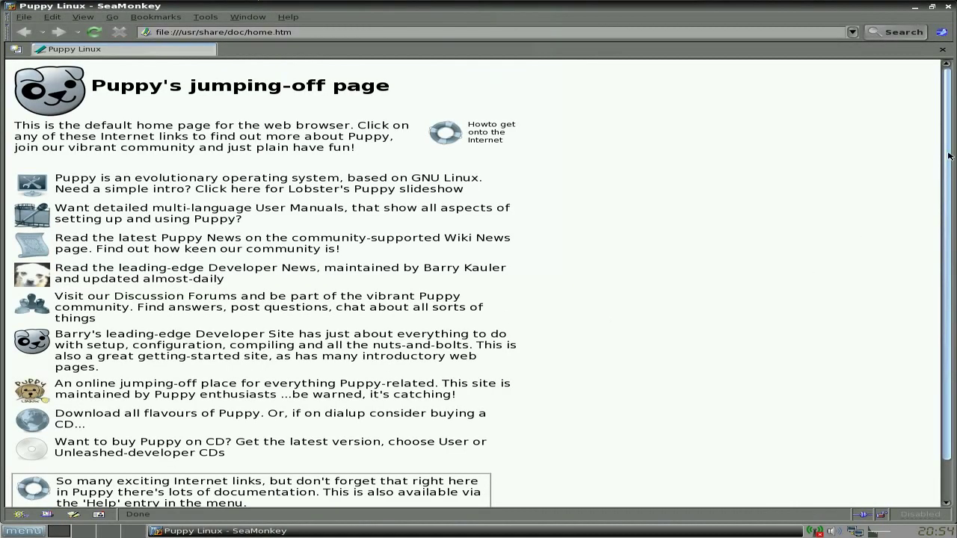
pyautogui.click(894, 32)
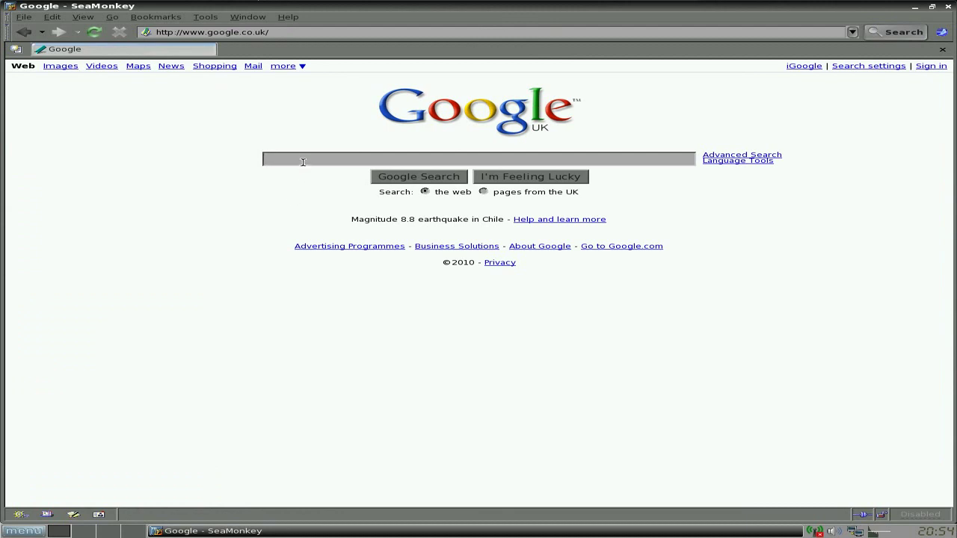
pyautogui.write('puppy')
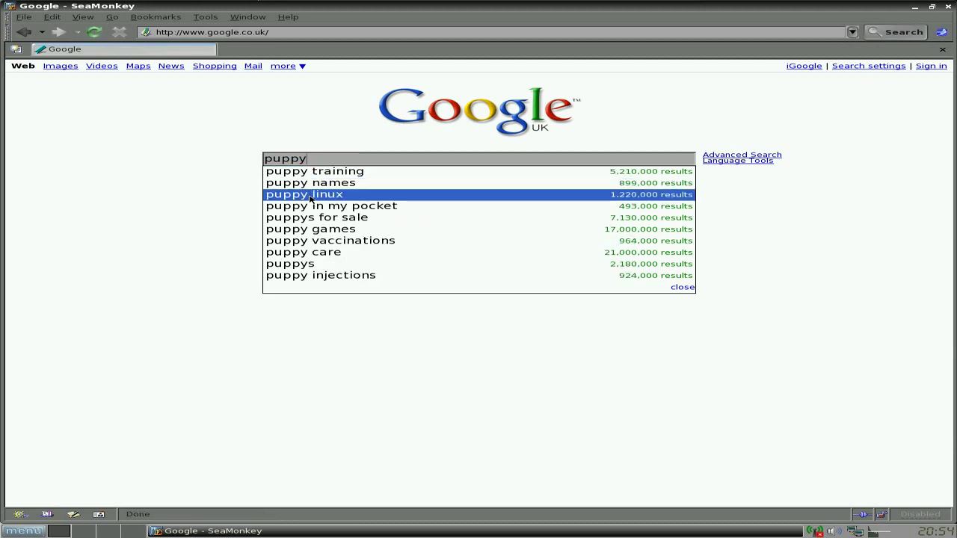
pyautogui.click(310, 195)
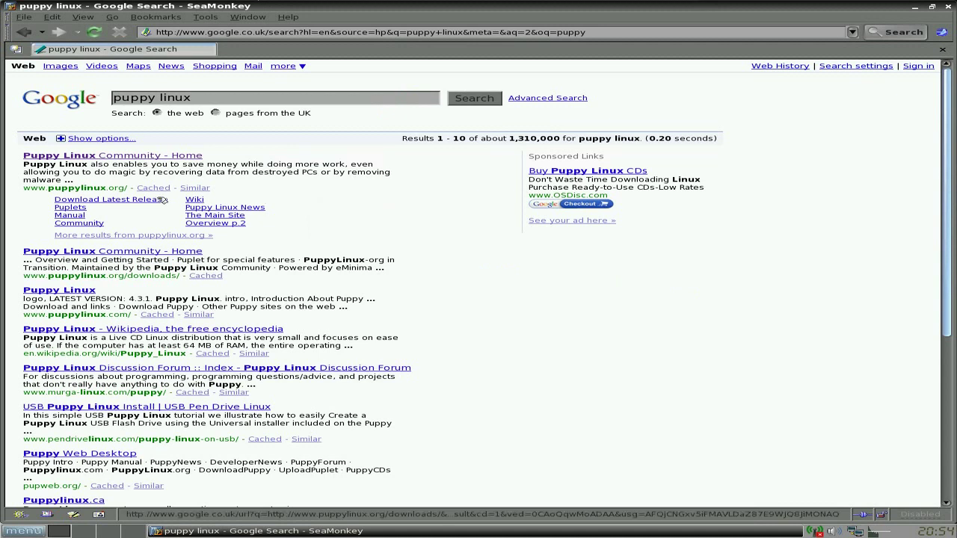
# Scroll through the Puppy Linux special builds page and forum, then load the Google UK home page.
pyautogui.click(84, 210)
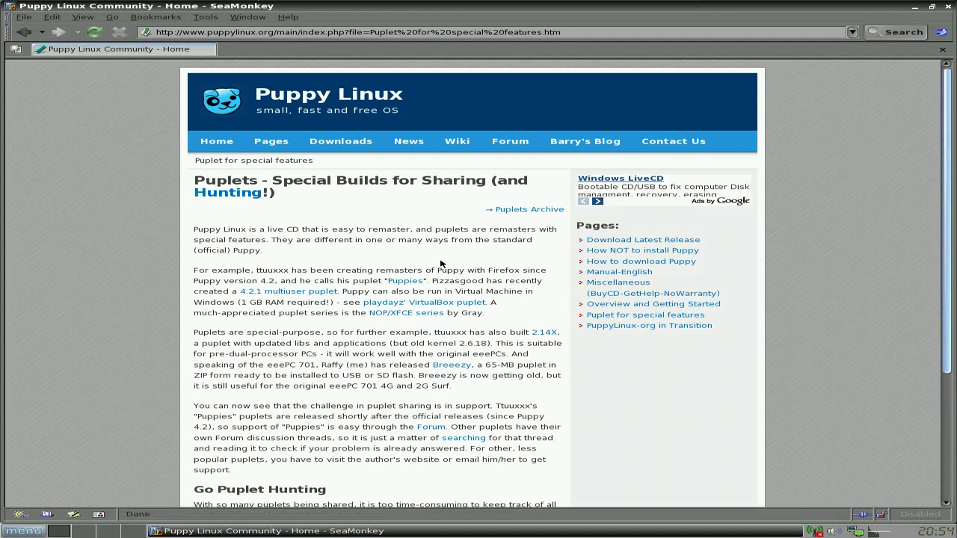
pyautogui.scroll(-5, 465, 267)
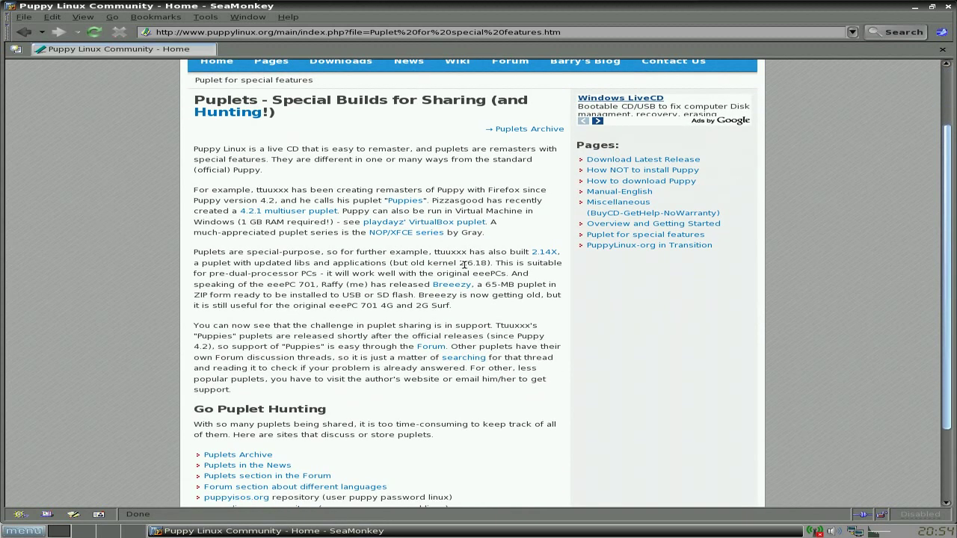
pyautogui.scroll(5, 464, 268)
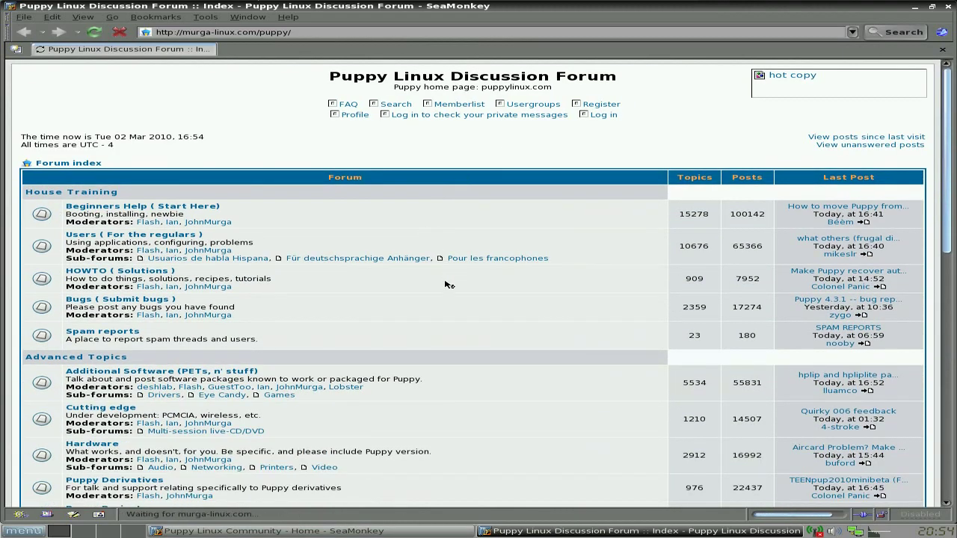
pyautogui.scroll(-2, 448, 284)
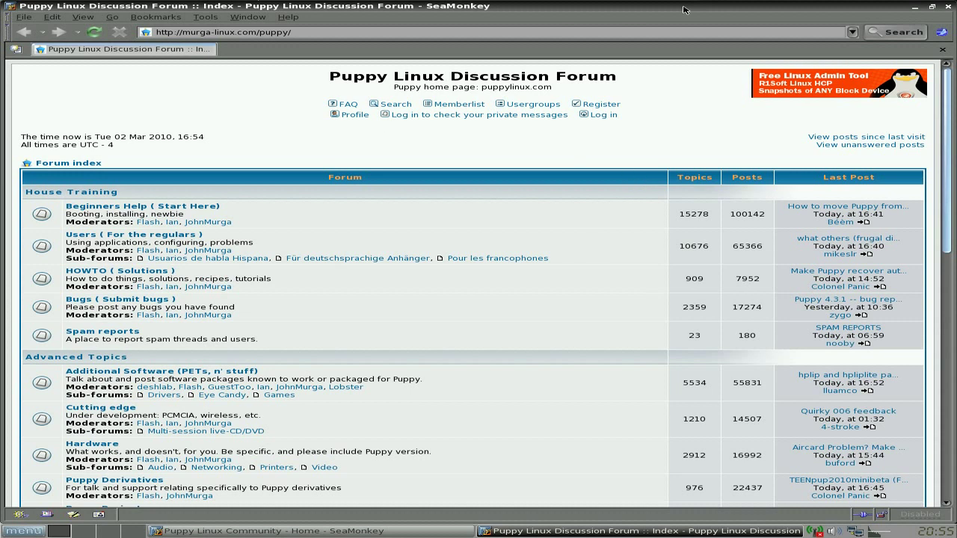
pyautogui.click(900, 33)
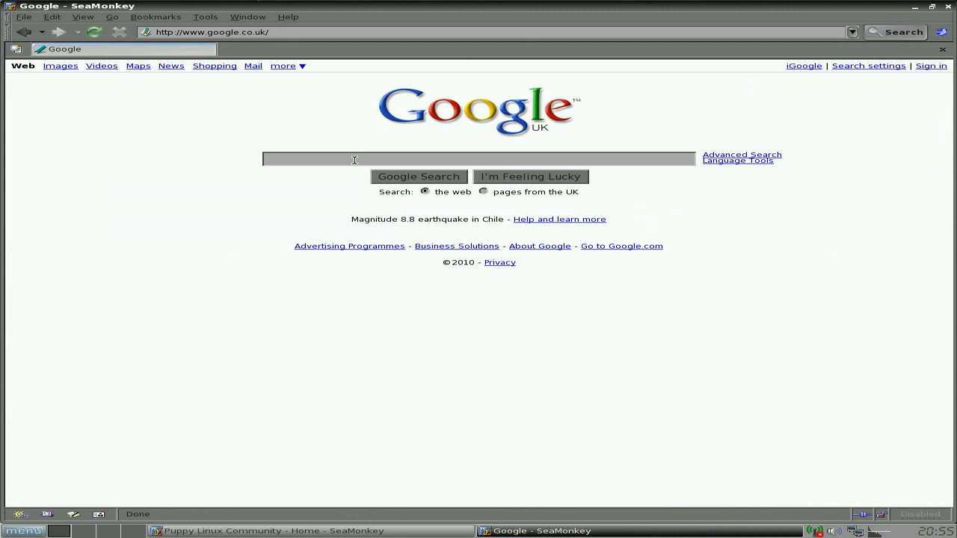
# Search Google for 'bbc' and open the BBC website from the results.
pyautogui.write('bbc')
pyautogui.press('Return')
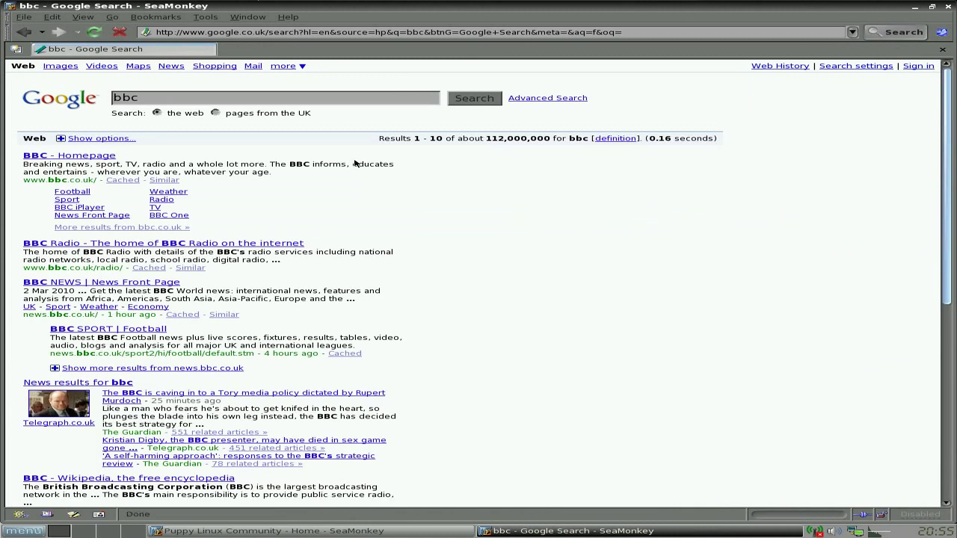
pyautogui.click(97, 157)
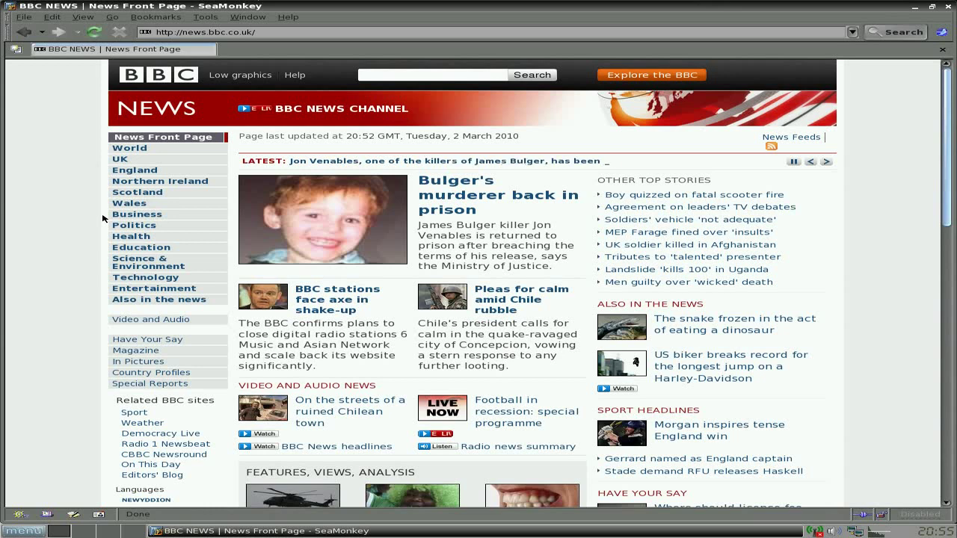
# Read the 'Apple sues HTC over phone patents' article, then return to the BBC homepage.
pyautogui.scroll(-3, 61, 225)
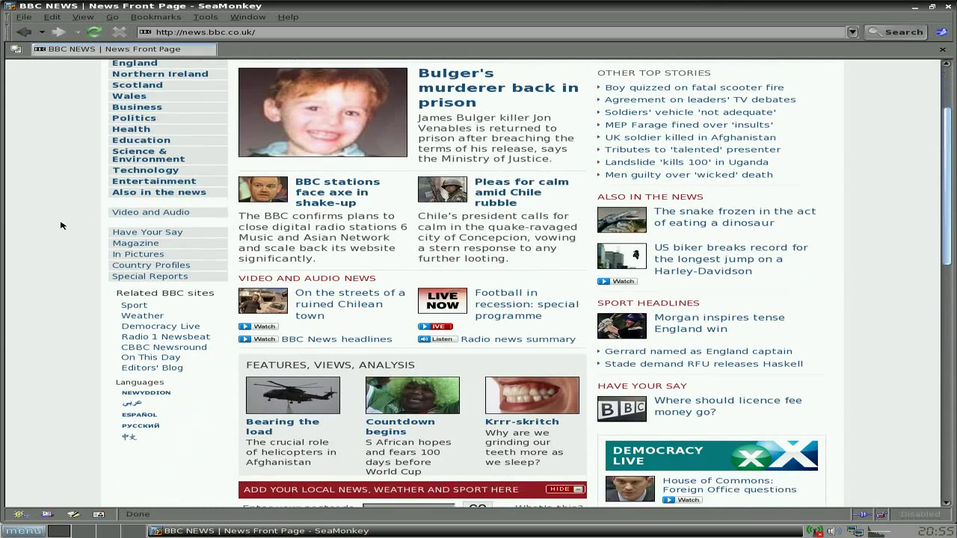
pyautogui.scroll(-3, 61, 226)
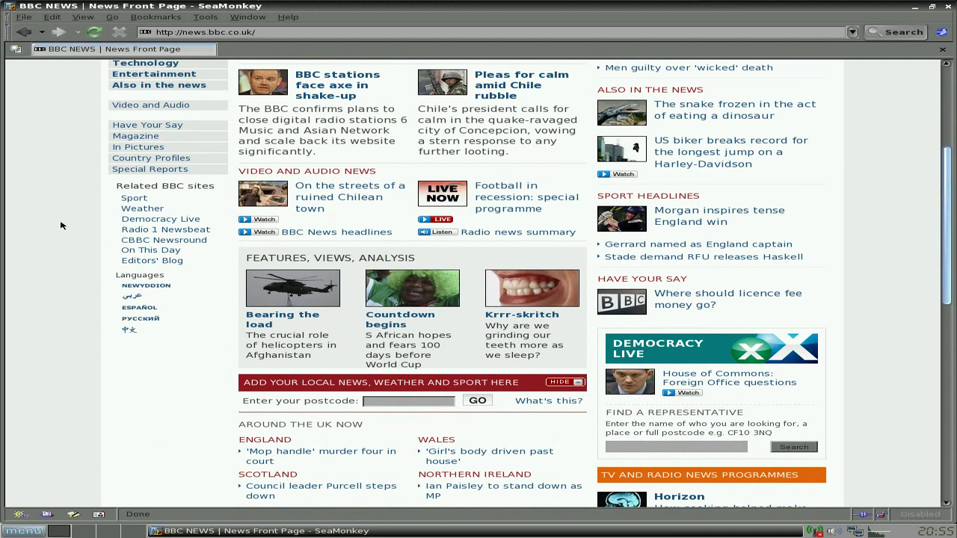
pyautogui.scroll(-4, 61, 225)
pyautogui.scroll(-5, 62, 225)
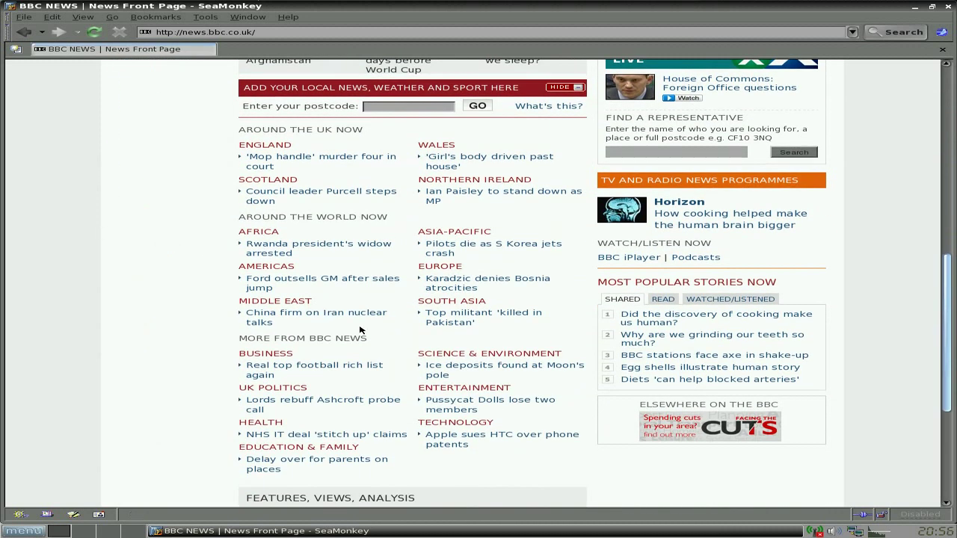
pyautogui.click(456, 435)
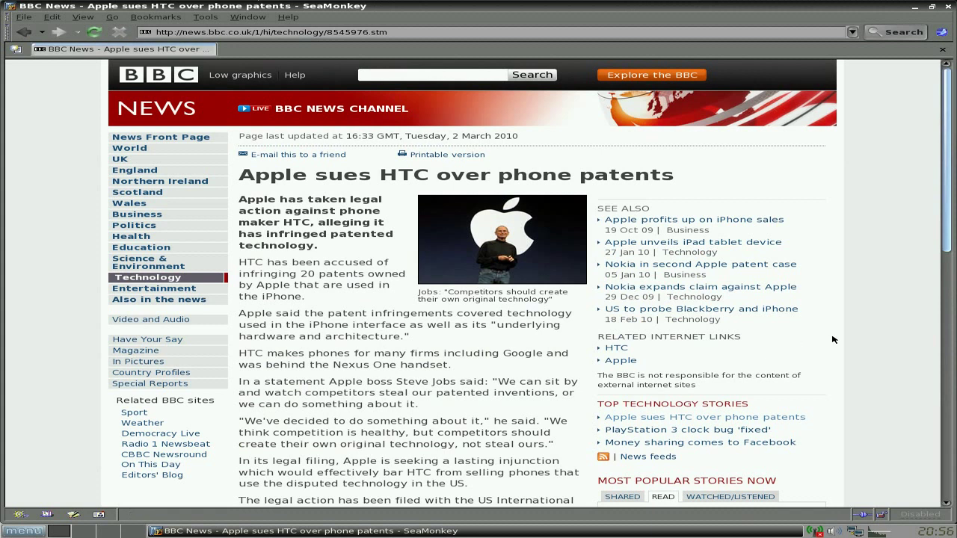
pyautogui.scroll(-3, 871, 346)
pyautogui.scroll(3, 873, 349)
pyautogui.click(152, 80)
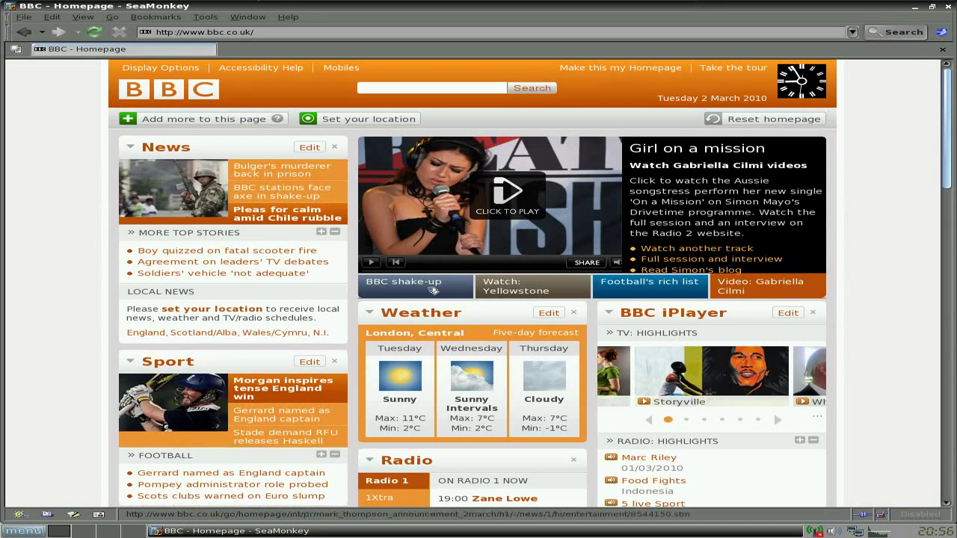
# Open the Storyville 'Rise Up Reggae Star' iPlayer page, then close SeaMonkey.
pyautogui.click(710, 373)
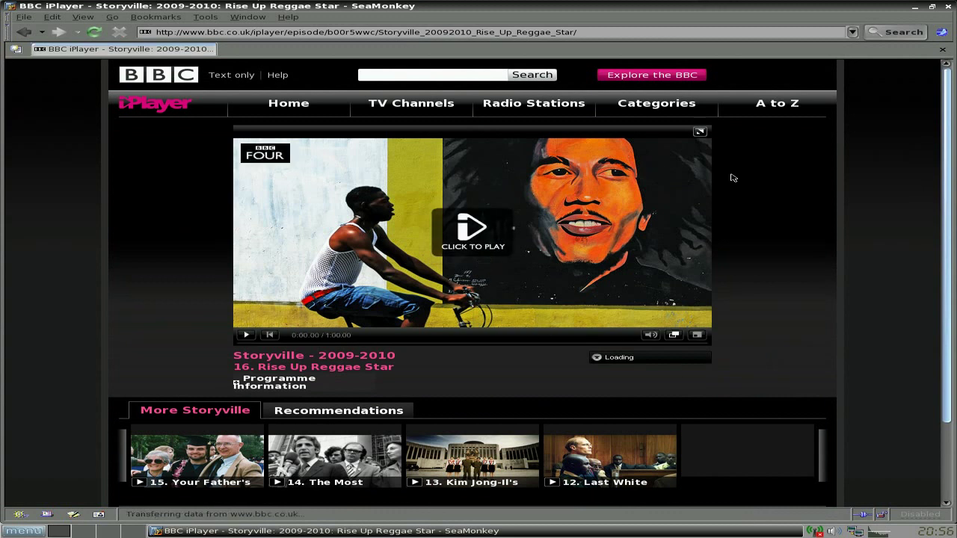
pyautogui.click(947, 7)
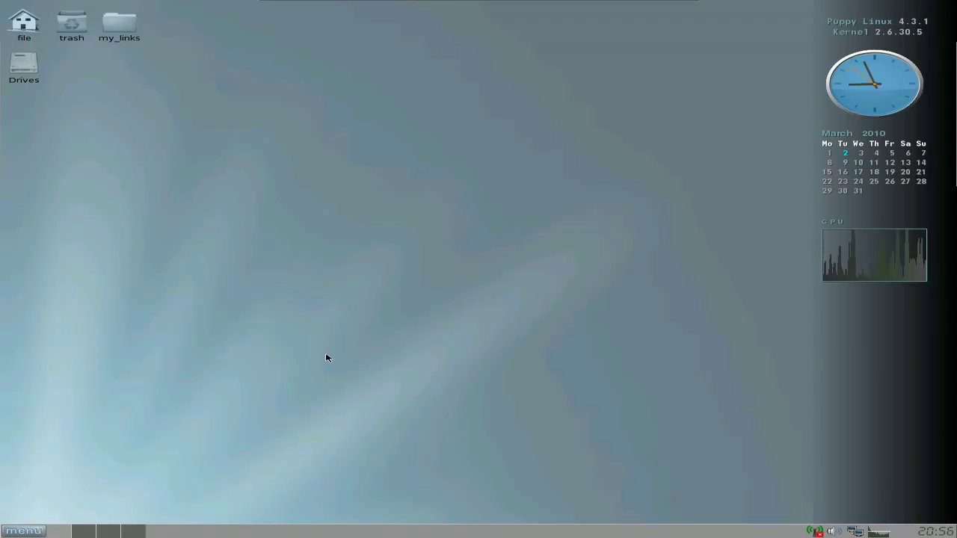
# Launch WOO-ff and scroll through the output file types, leaving 3g2 selected.
pyautogui.click(28, 530)
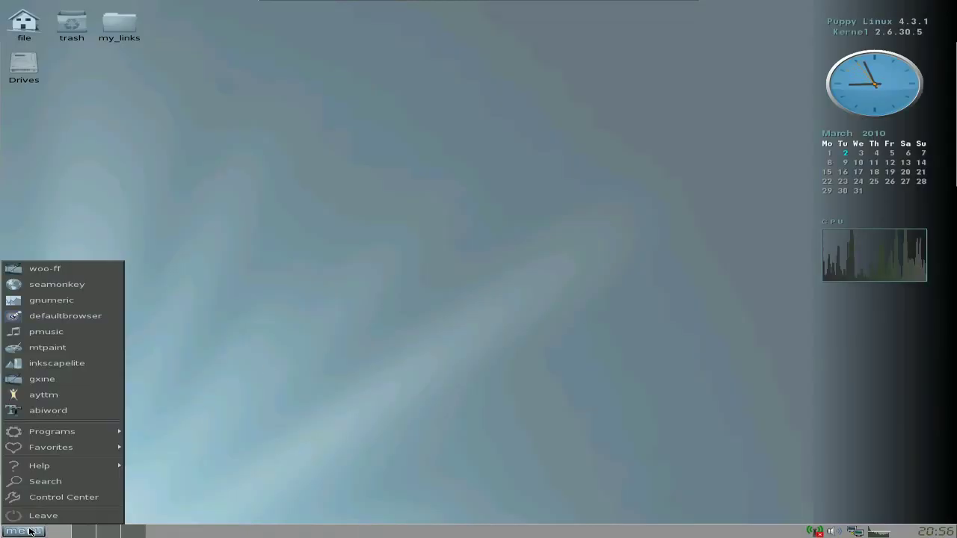
pyautogui.click(47, 273)
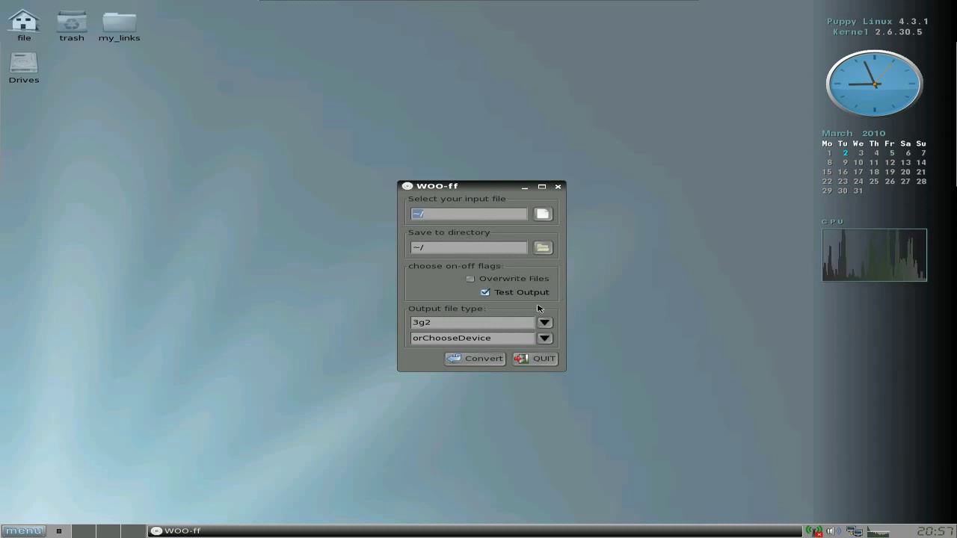
pyautogui.click(544, 323)
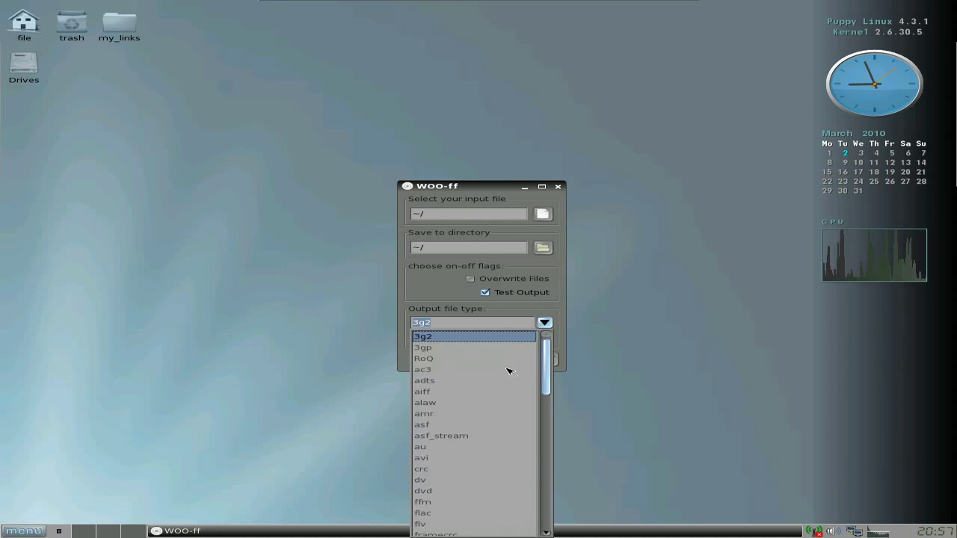
pyautogui.scroll(-4, 501, 397)
pyautogui.scroll(-10, 501, 397)
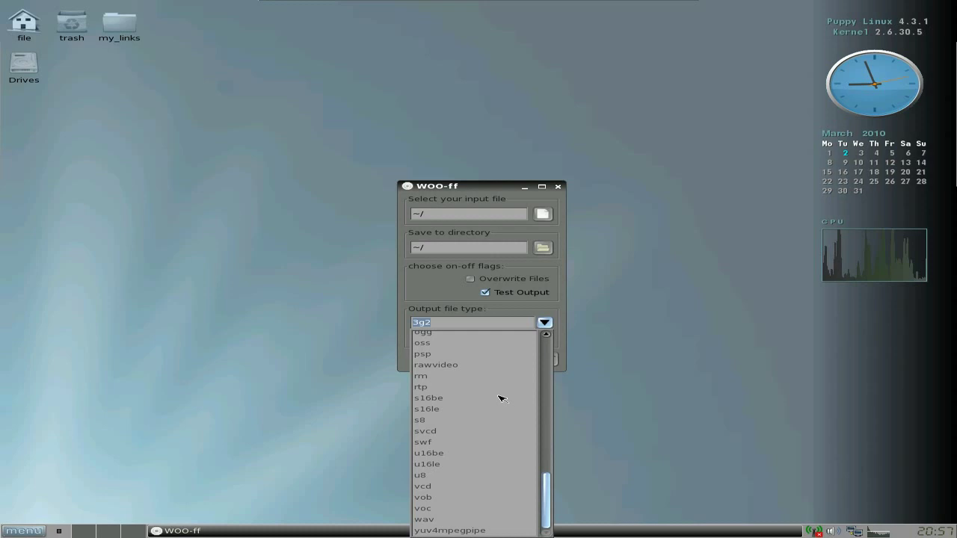
pyautogui.scroll(14, 501, 398)
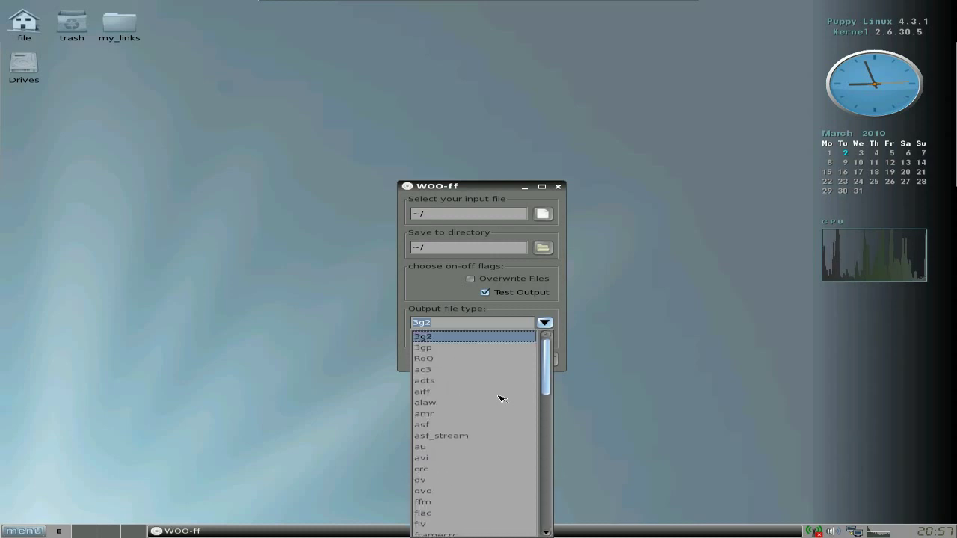
pyautogui.click(672, 325)
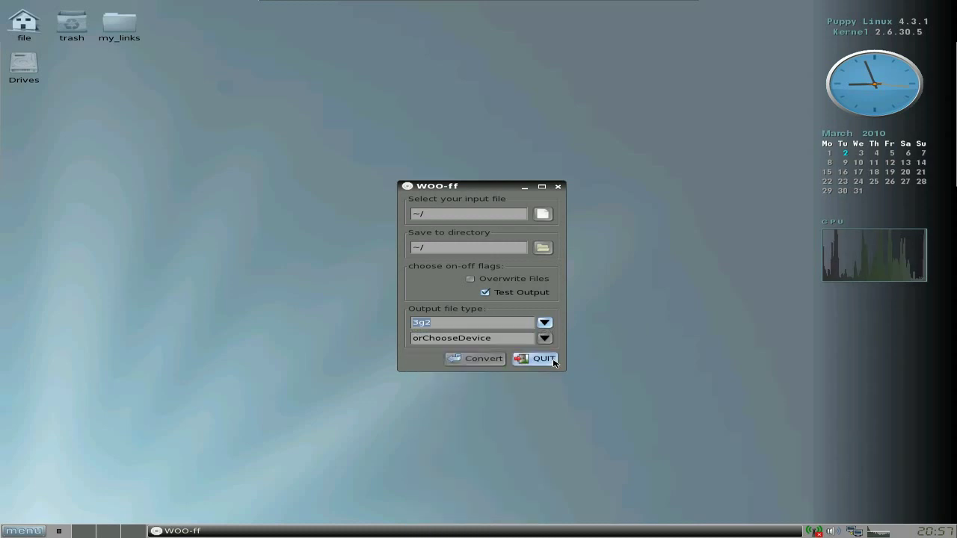
# Quit WOO-ff, open the default browser on the tinycorelinux tcz listing, then close it.
pyautogui.click(544, 359)
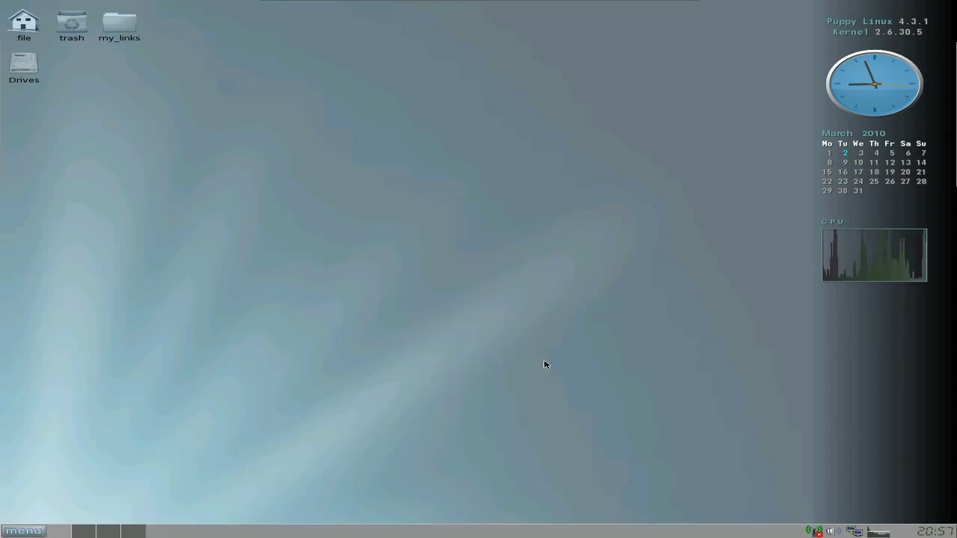
pyautogui.click(39, 534)
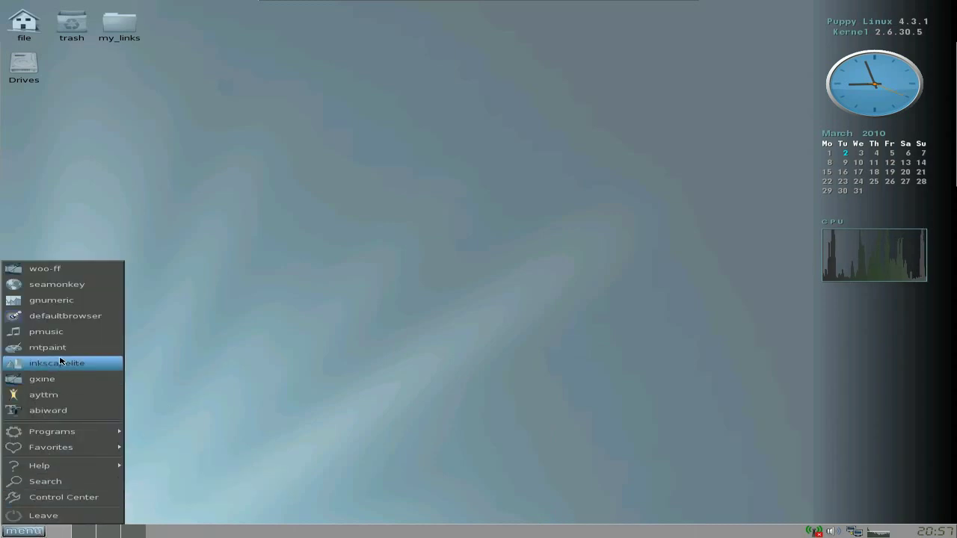
pyautogui.click(61, 321)
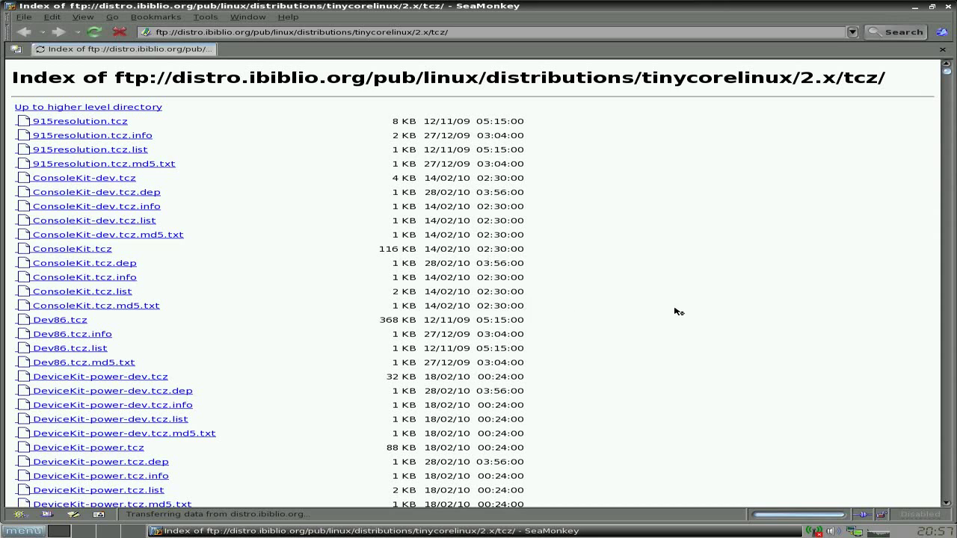
pyautogui.scroll(-5, 675, 312)
pyautogui.scroll(5, 675, 312)
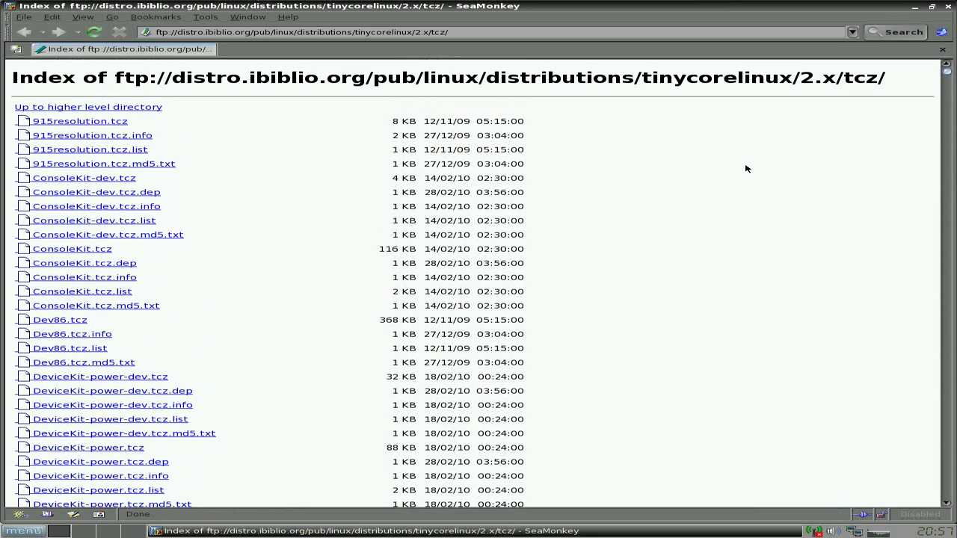
pyautogui.click(947, 9)
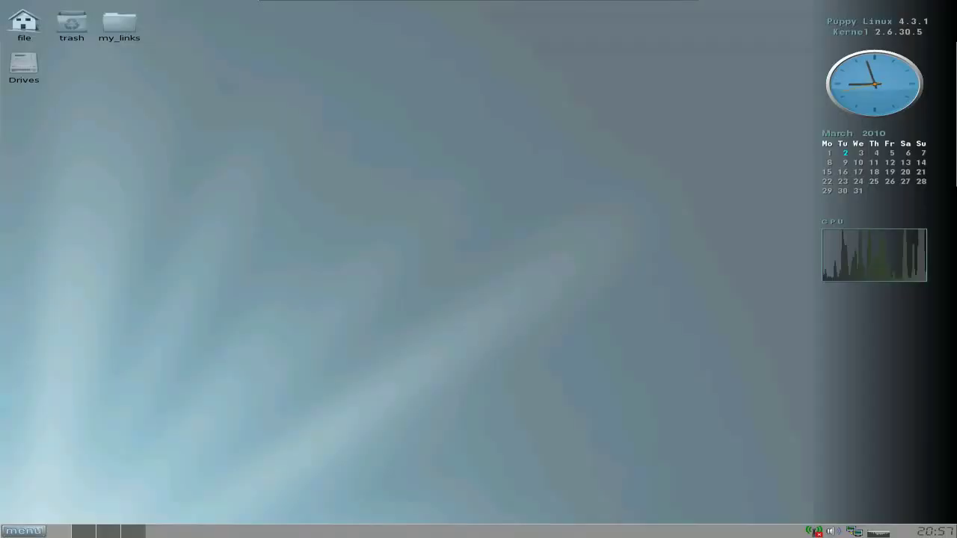
# Launch AbiWord maximized, check Help > About for version 2.8.2, and close the box.
pyautogui.click(17, 532)
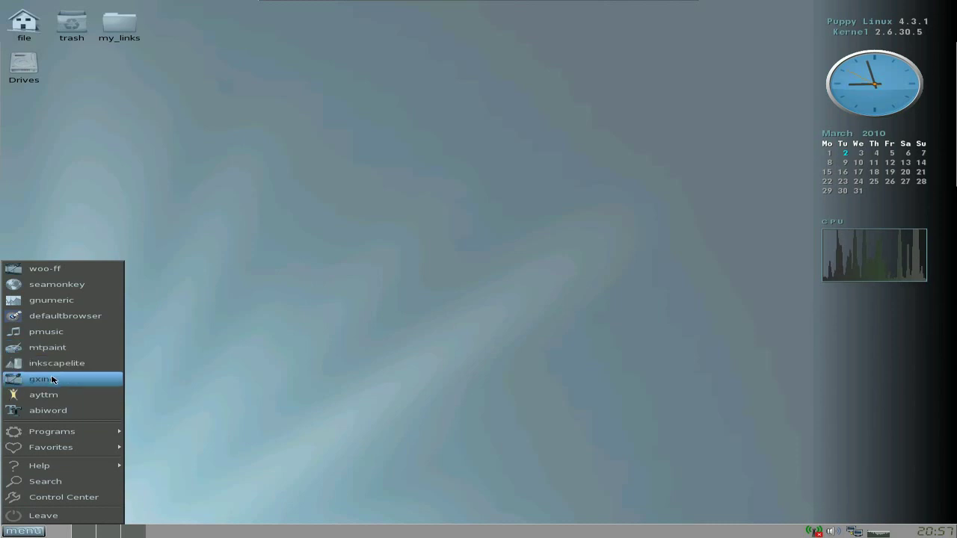
pyautogui.click(55, 411)
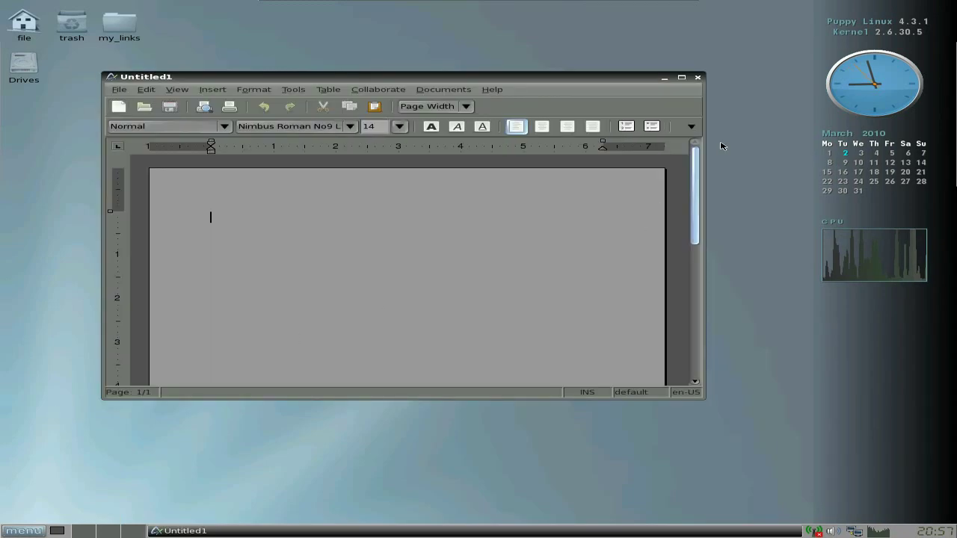
pyautogui.click(681, 78)
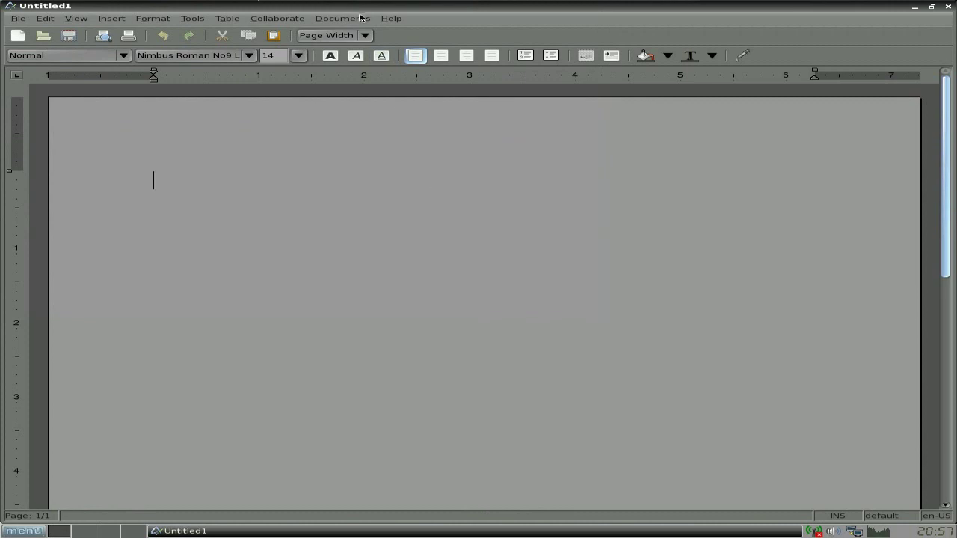
pyautogui.click(391, 20)
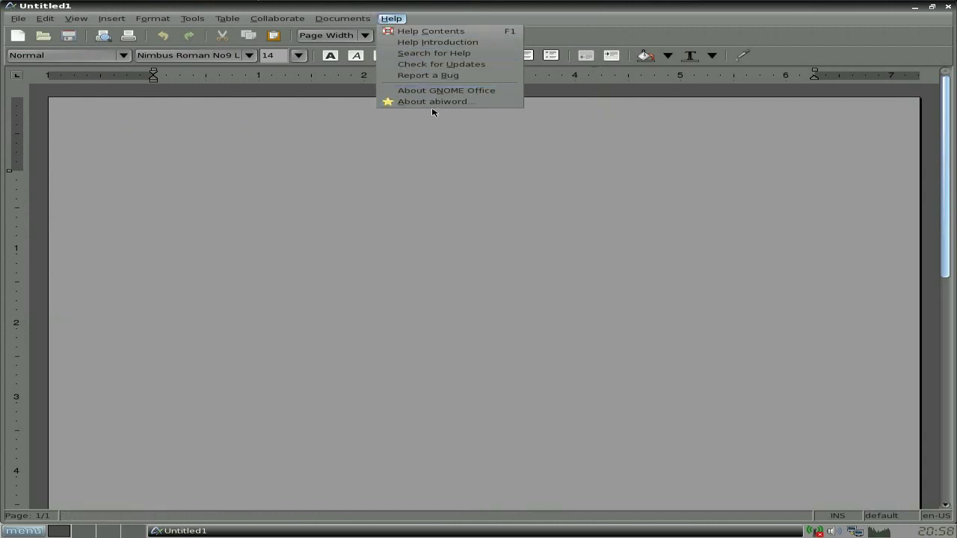
pyautogui.press('Escape')
pyautogui.click(391, 19)
pyautogui.click(431, 103)
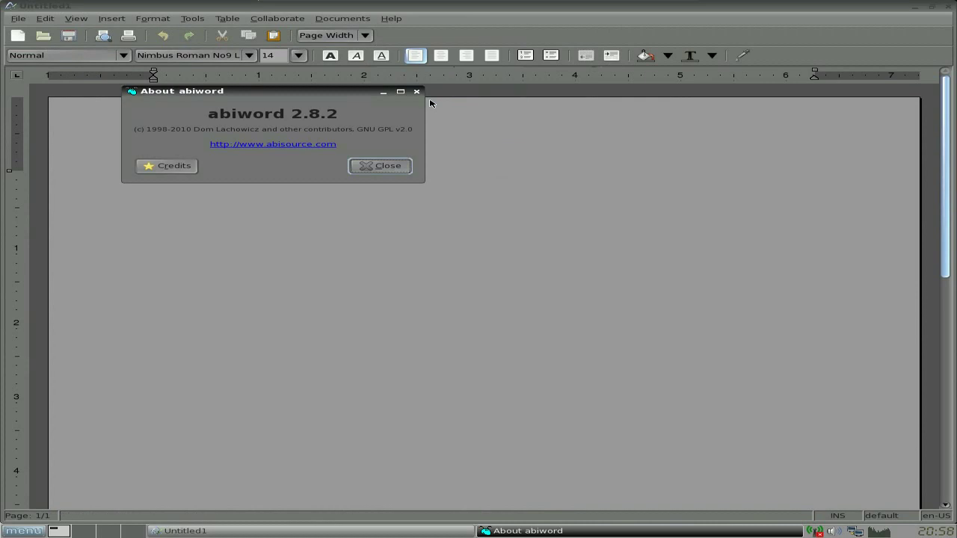
pyautogui.click(382, 166)
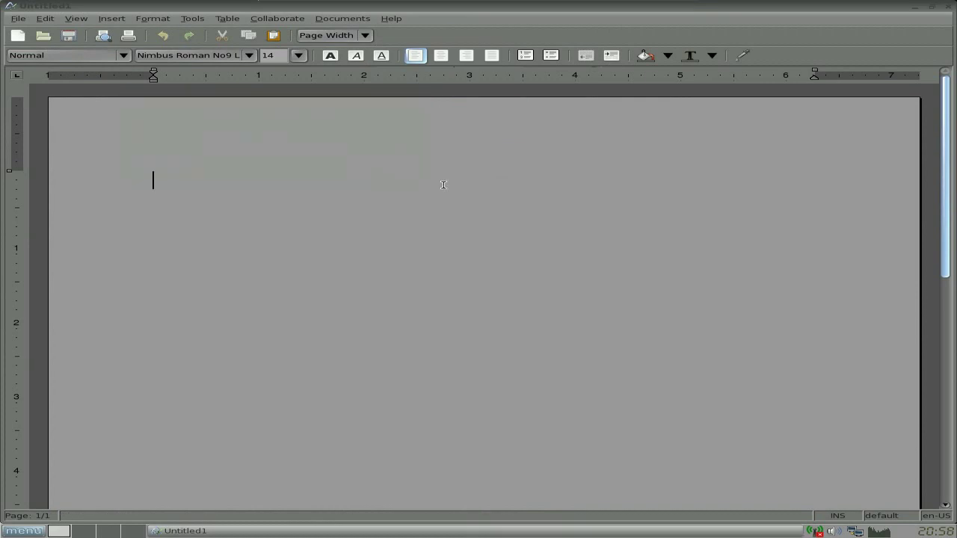
# Close AbiWord and bring up the main menu's Programs list.
pyautogui.click(950, 9)
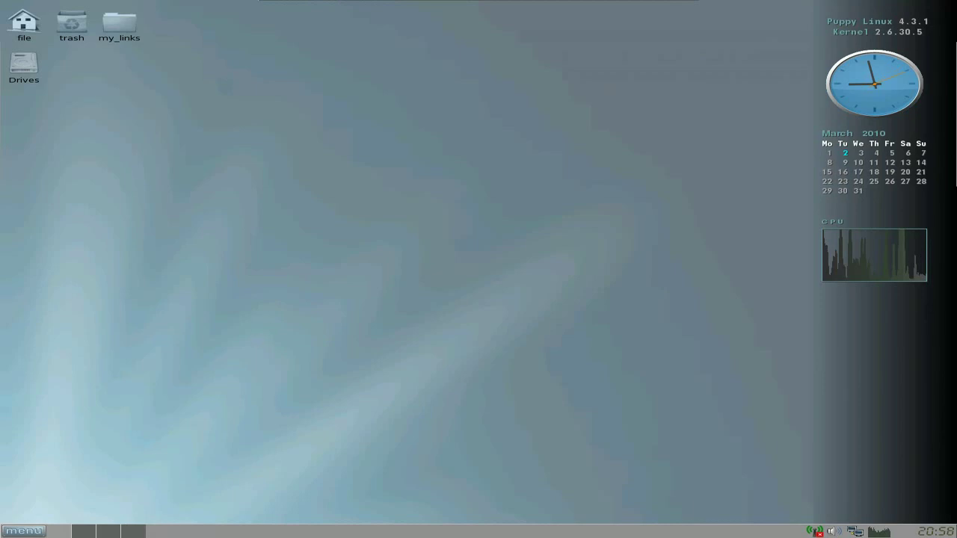
pyautogui.click(36, 531)
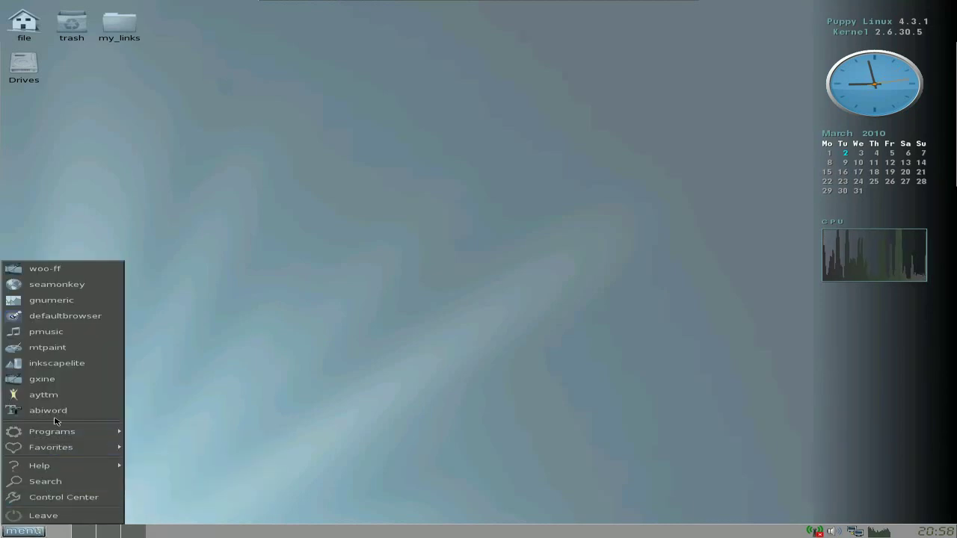
pyautogui.moveTo(58, 432)
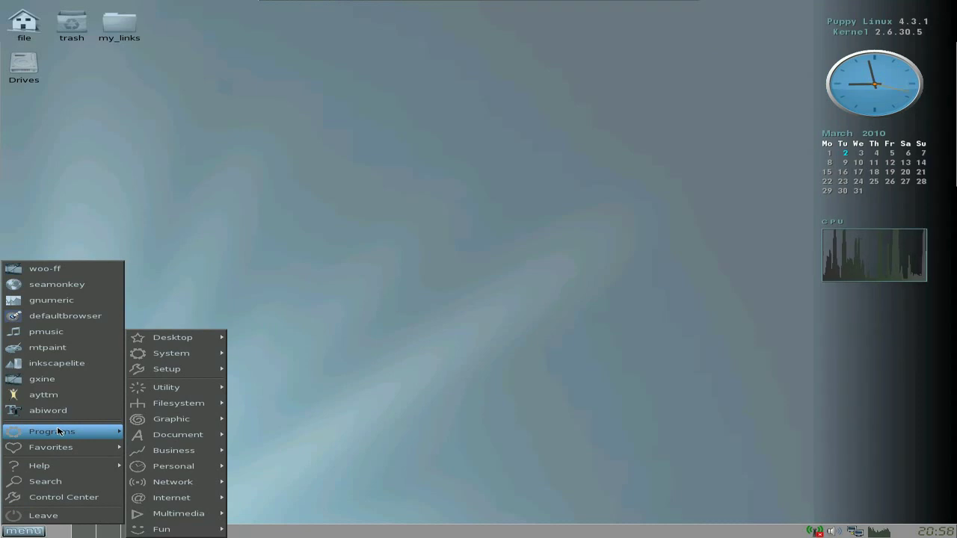
# Browse the System, Setup, Utility, Personal and Network categories, ending on Multimedia.
pyautogui.moveTo(173, 361)
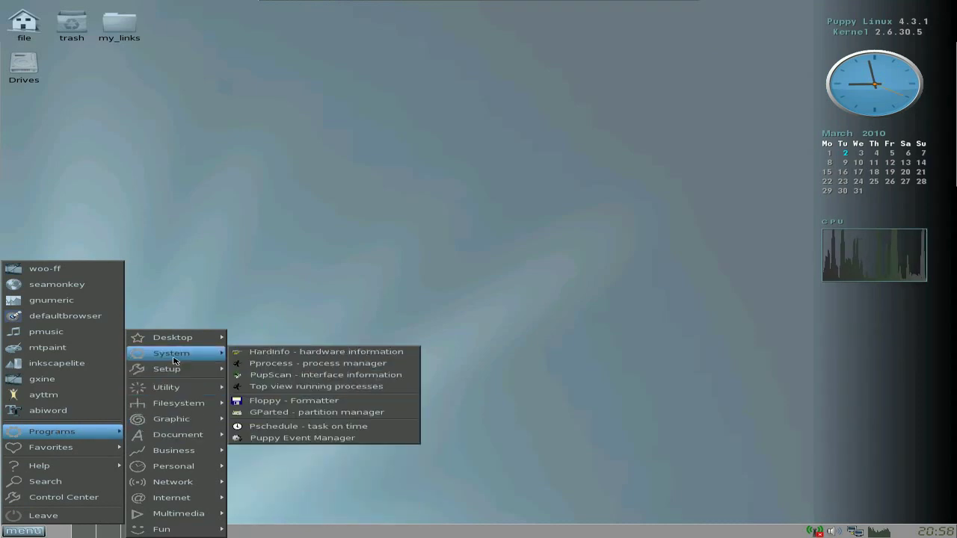
pyautogui.moveTo(176, 339)
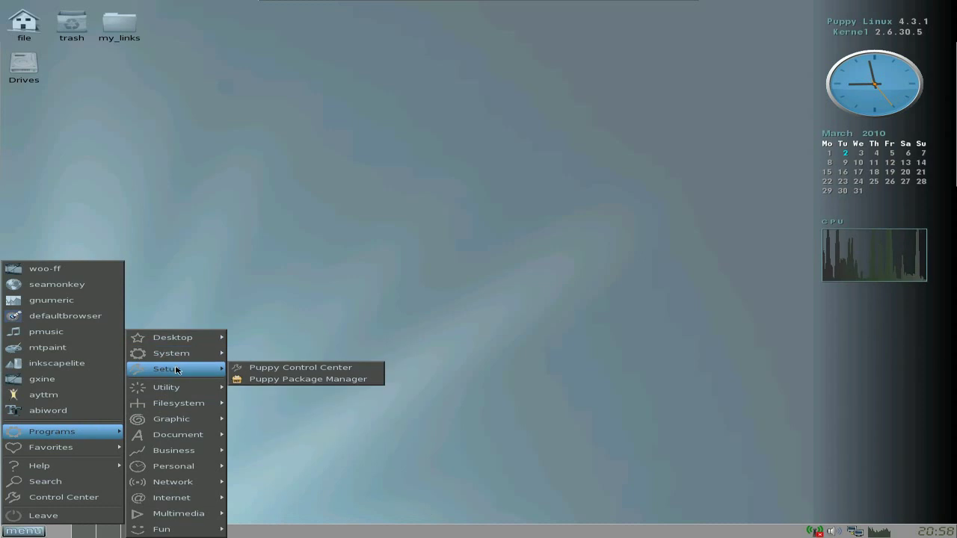
pyautogui.moveTo(174, 388)
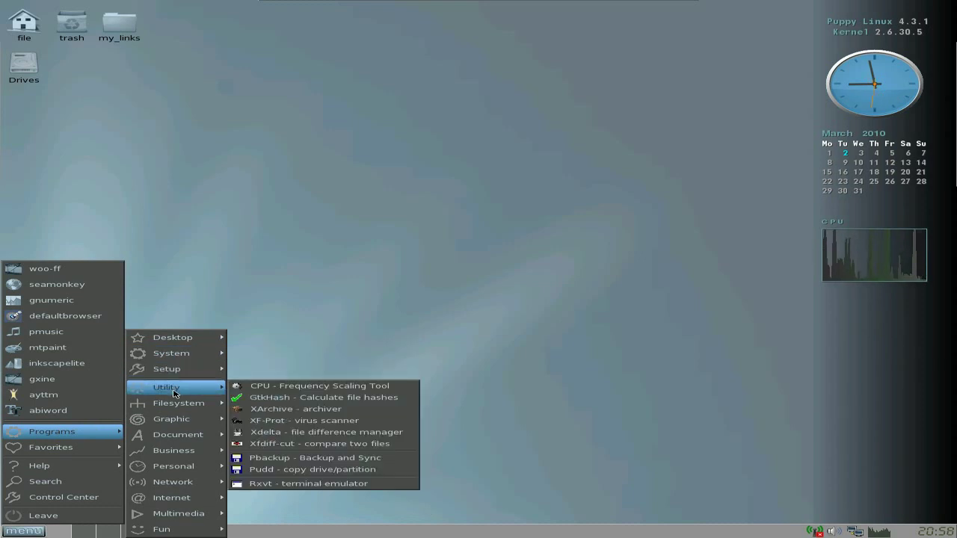
pyautogui.moveTo(175, 403)
pyautogui.moveTo(181, 422)
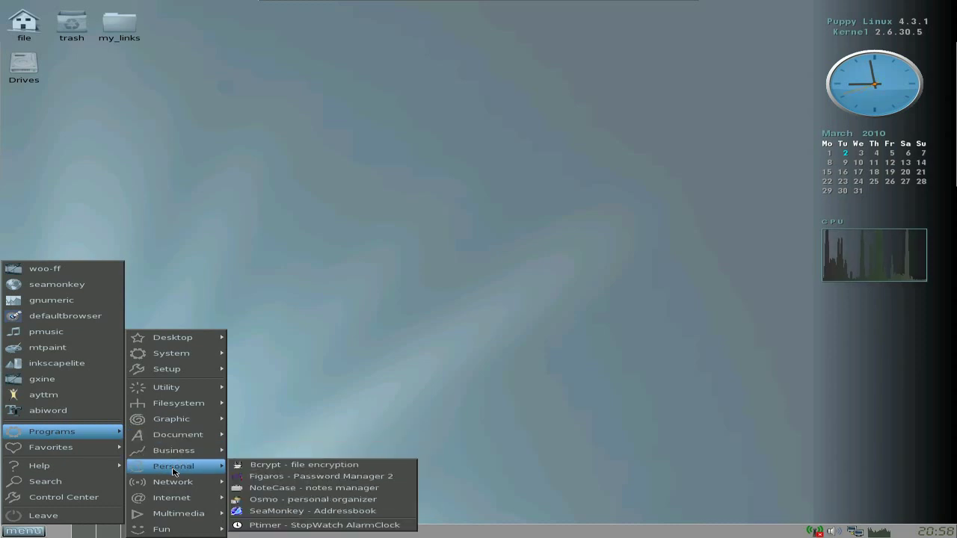
pyautogui.moveTo(173, 481)
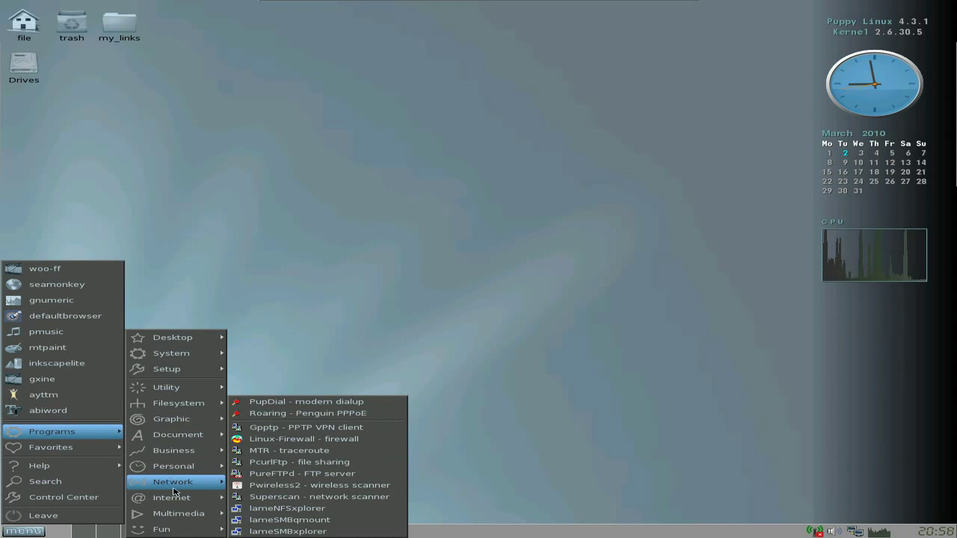
pyautogui.moveTo(178, 500)
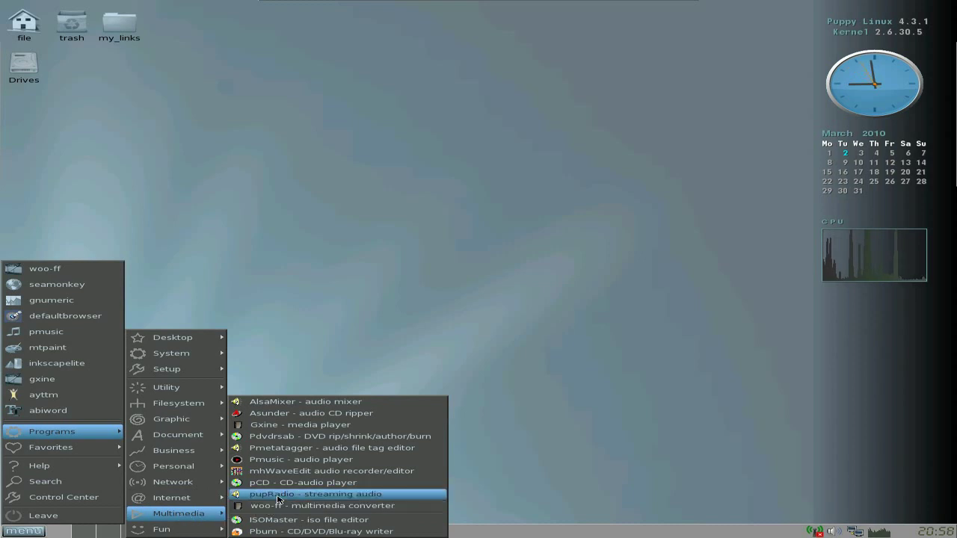
# Launch pupRadio from Multimedia, view its eight station presets with gxine, then quit.
pyautogui.click(279, 495)
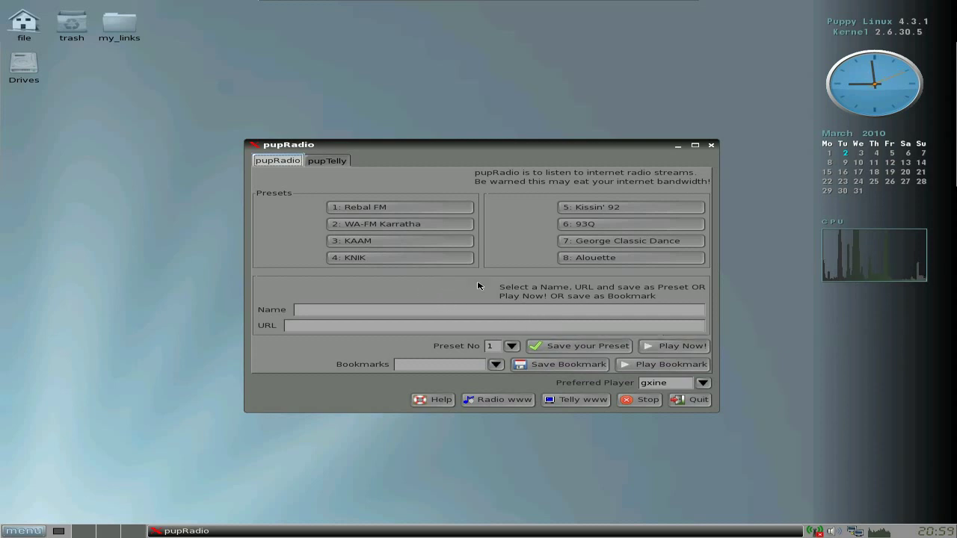
pyautogui.click(689, 400)
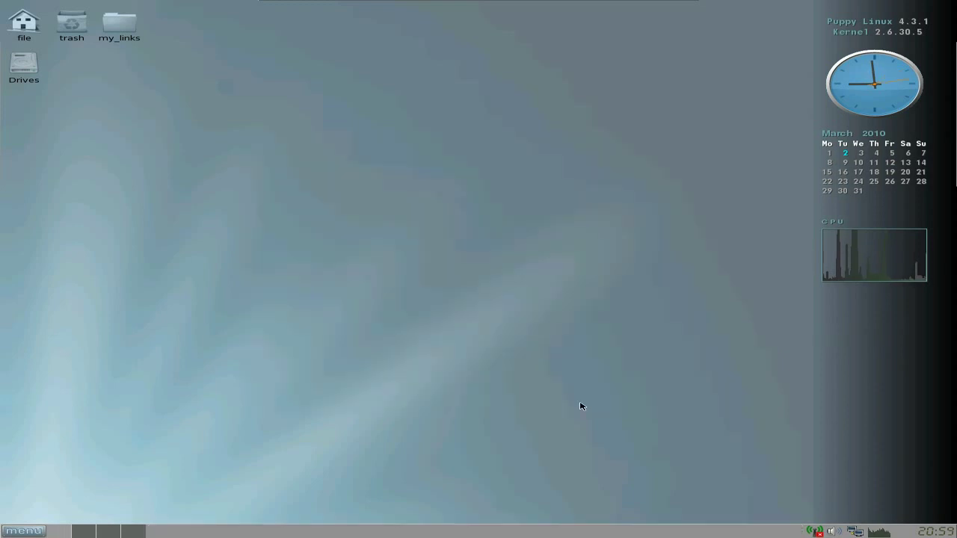
# Launch the Rubix cube game from the Fun category.
pyautogui.click(33, 531)
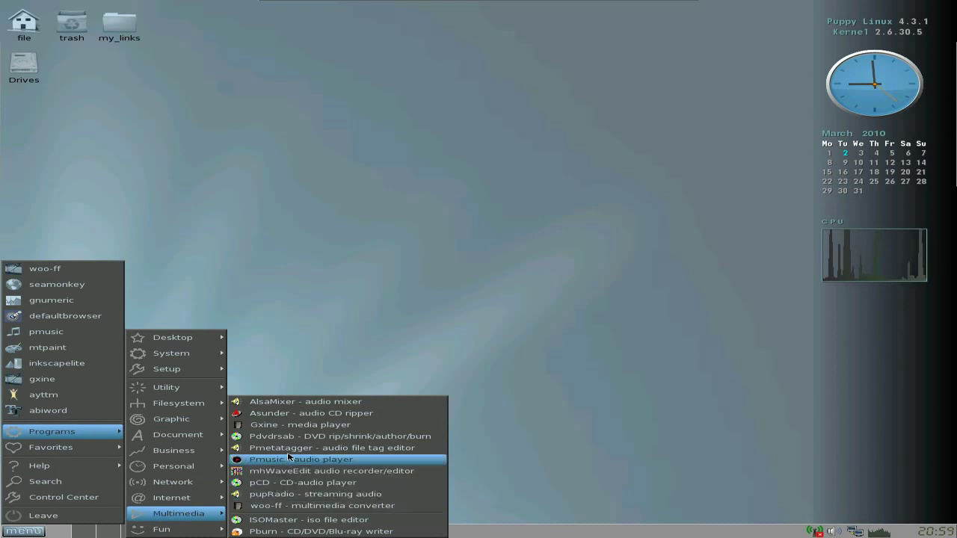
pyautogui.moveTo(201, 498)
pyautogui.moveTo(198, 529)
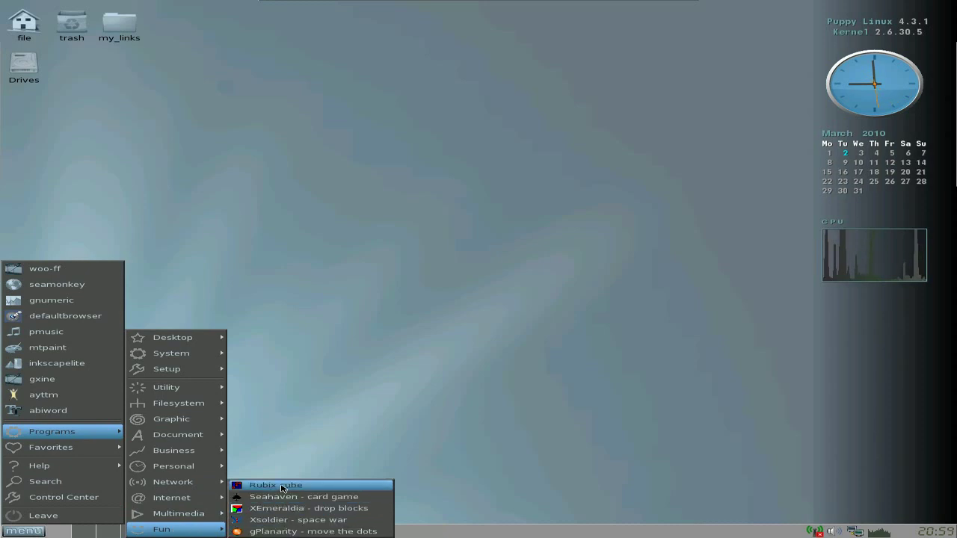
pyautogui.click(282, 486)
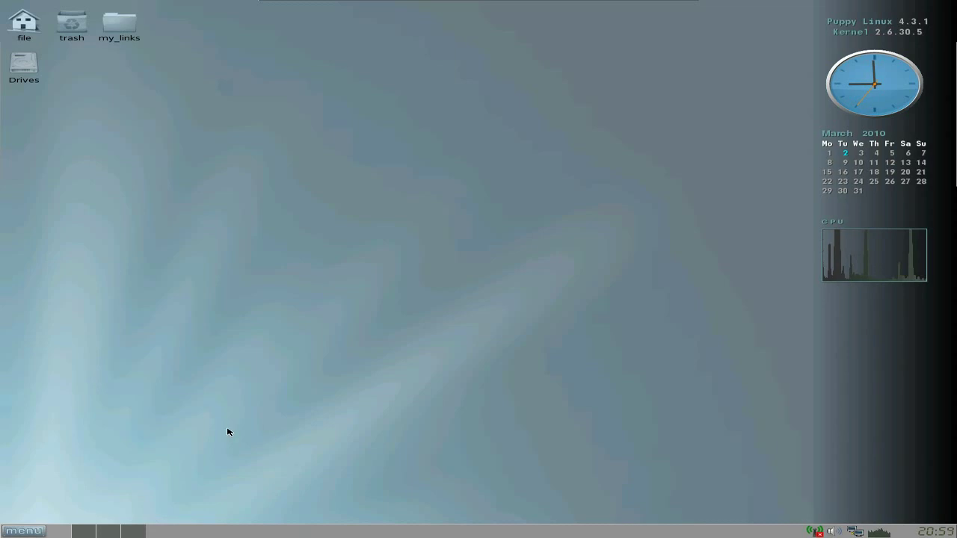
# Show the desktop favorites list, then dismiss it.
pyautogui.click(408, 132)
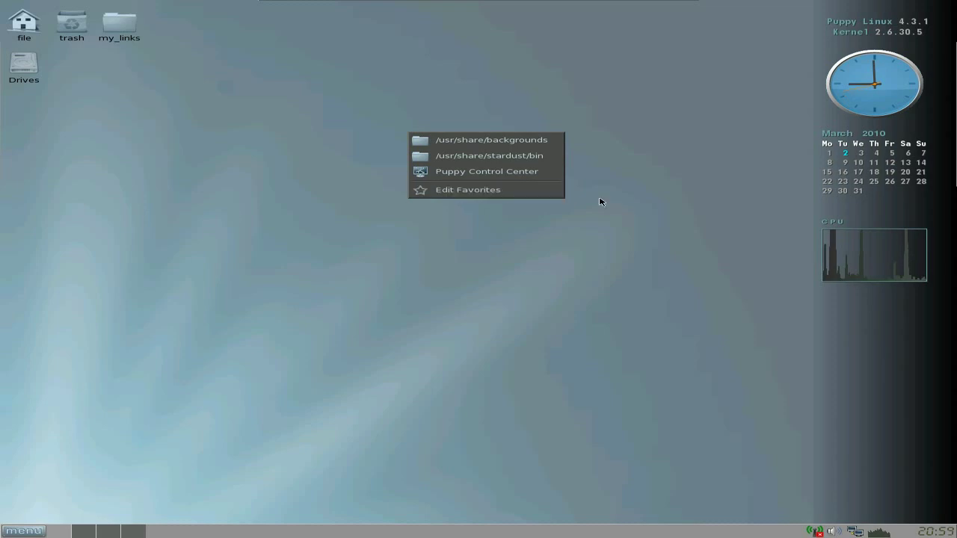
pyautogui.click(655, 204)
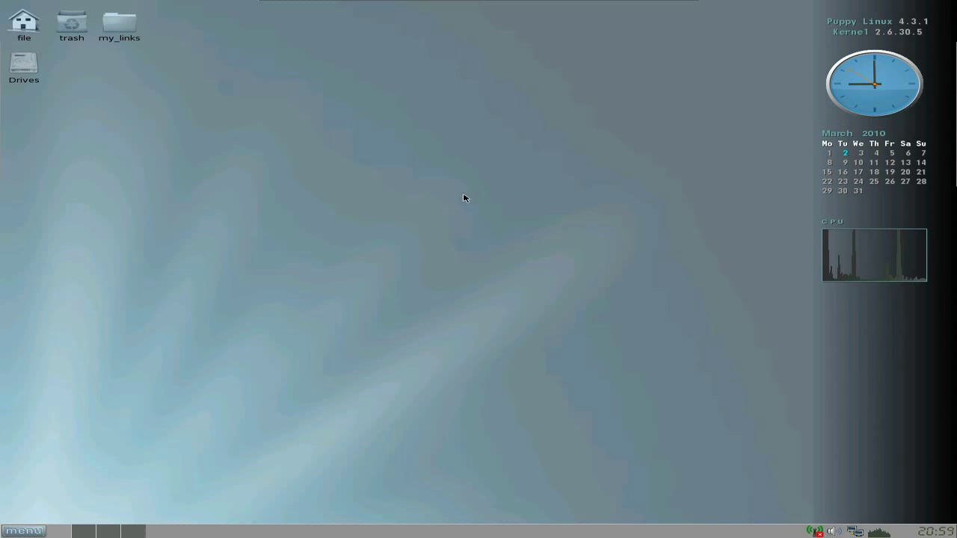
pyautogui.moveTo(4, 142)
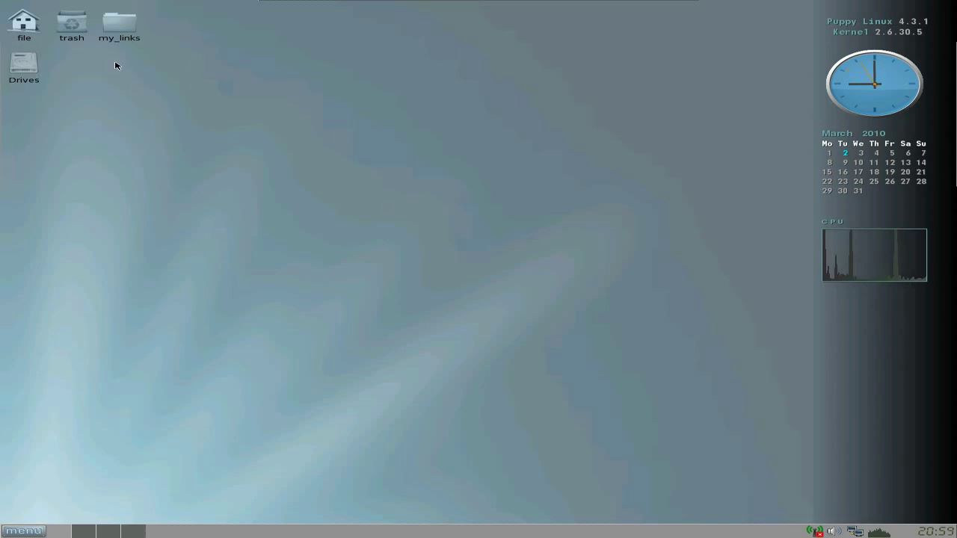
# Open my_links, read the Readme_SFS_Linker instructions, then close all my_links windows.
pyautogui.doubleClick(120, 30)
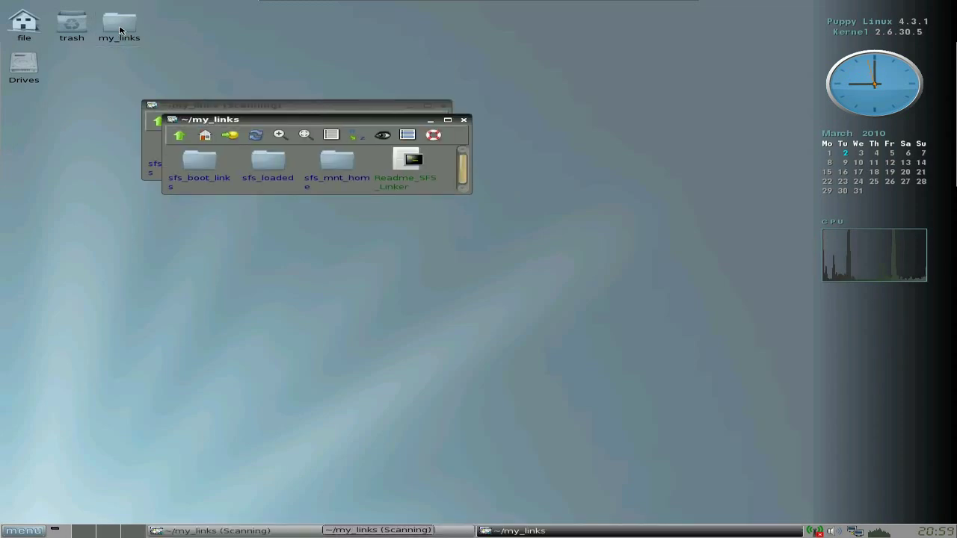
pyautogui.click(464, 121)
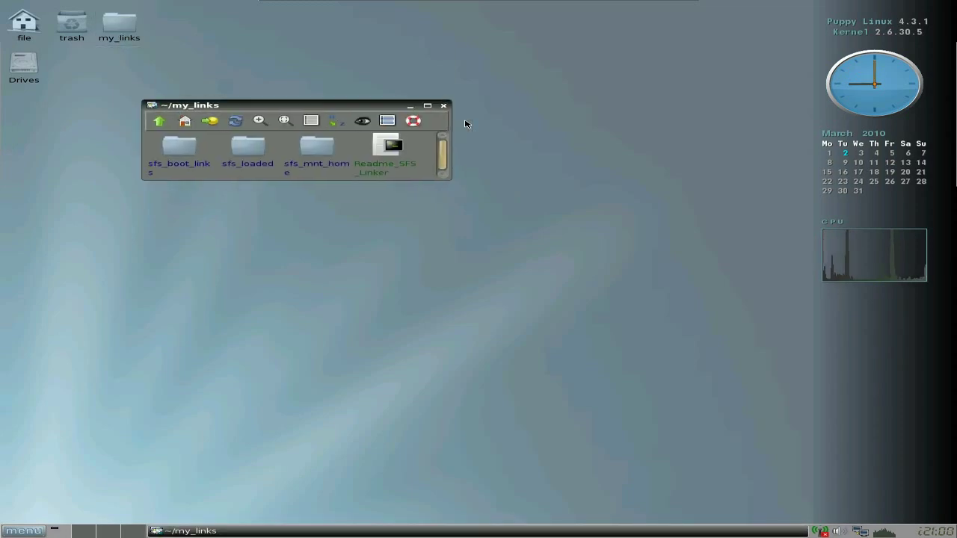
pyautogui.click(384, 149)
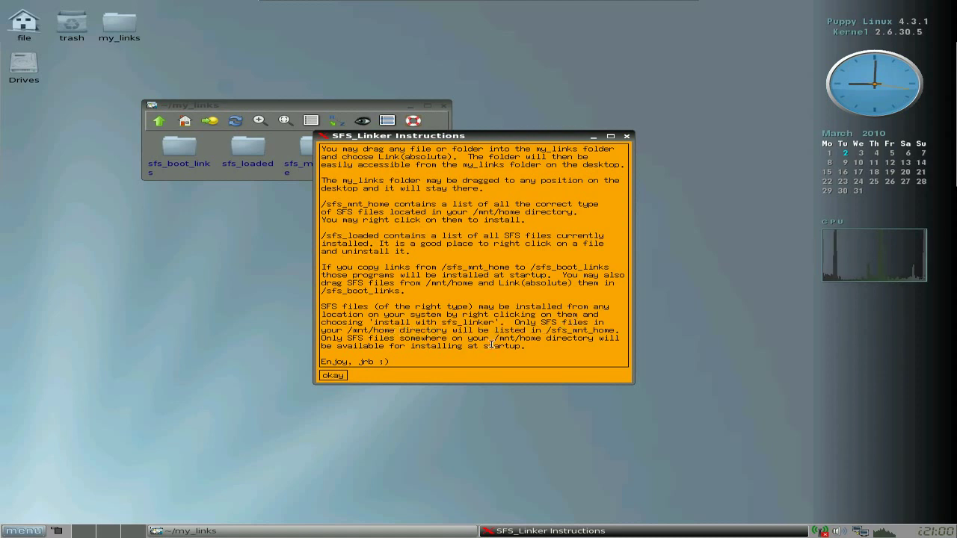
pyautogui.click(327, 375)
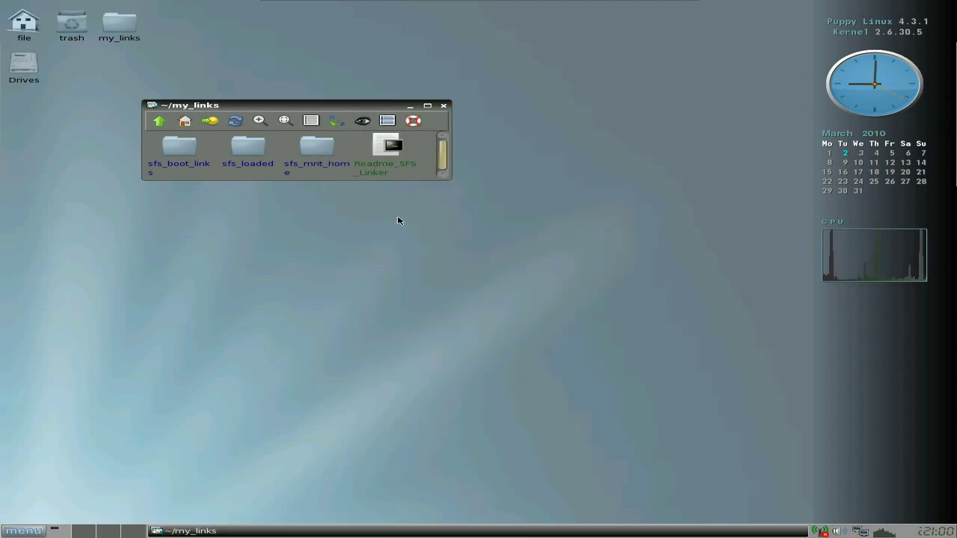
pyautogui.click(443, 107)
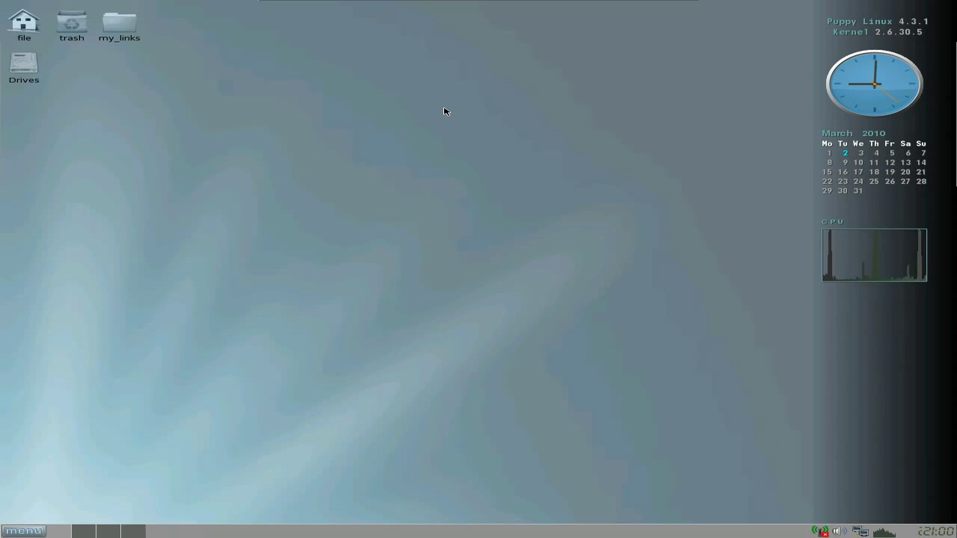